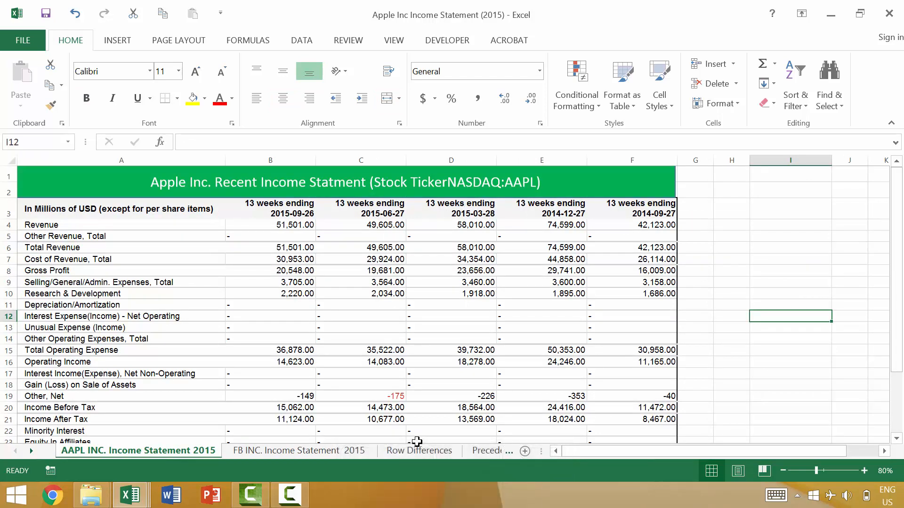
{"action": "left_click", "coordinate": [829, 97]}
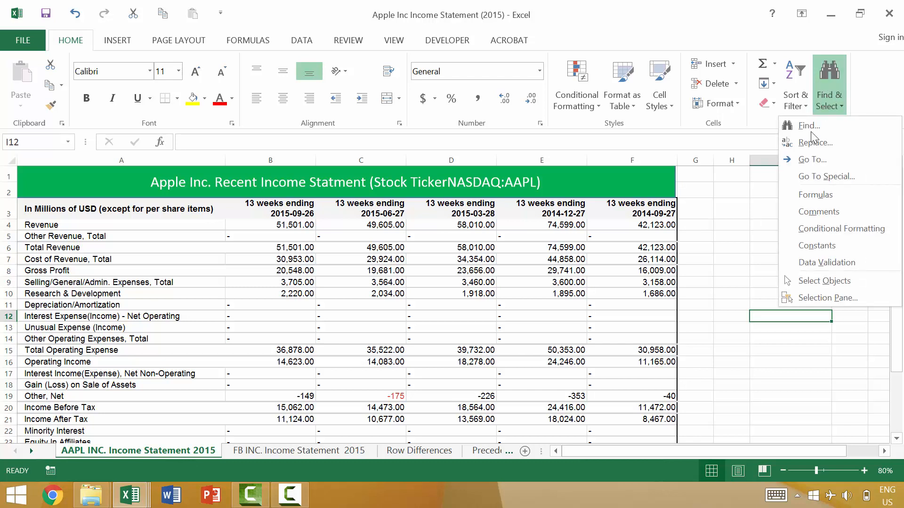
{"action": "left_click", "coordinate": [807, 161]}
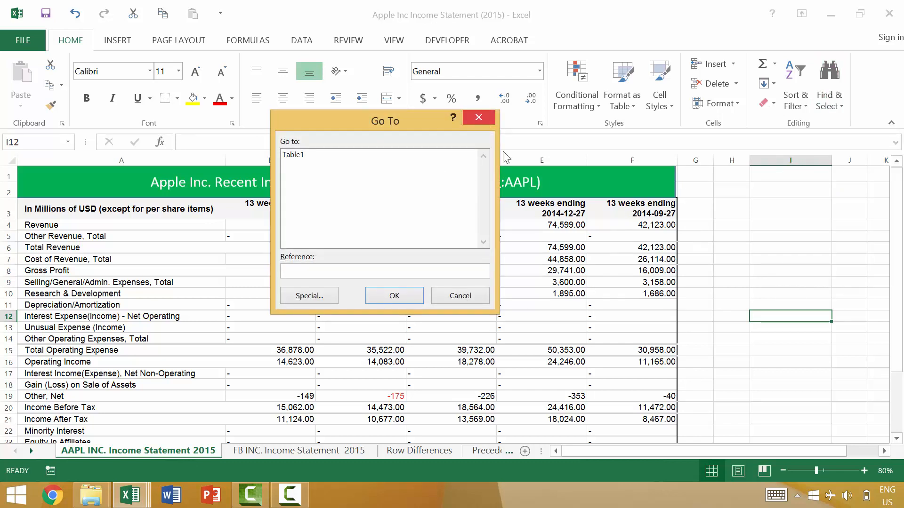
{"action": "left_click", "coordinate": [478, 115]}
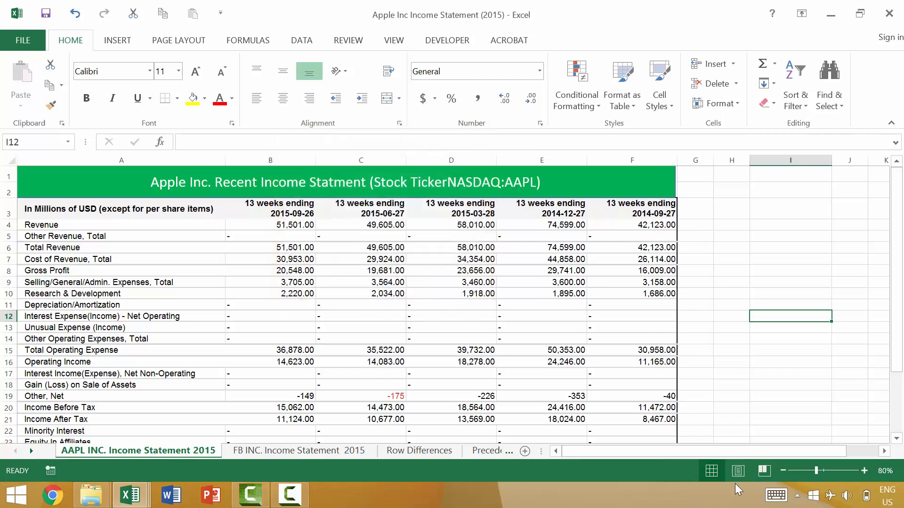
Jump to cell Z49 of the Apple income statement sheet with Go To.
{"action": "key", "text": "ctrl+g"}
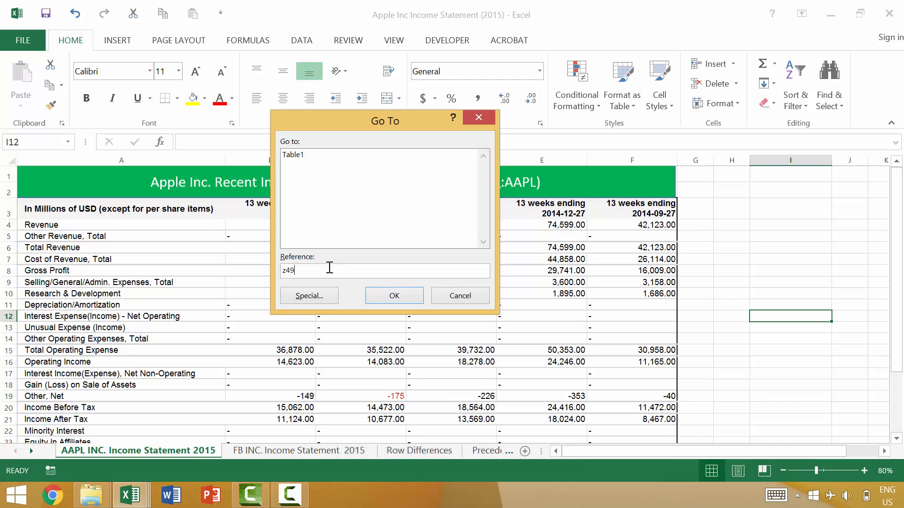
{"action": "type", "text": "z49"}
{"action": "key", "text": "Return"}
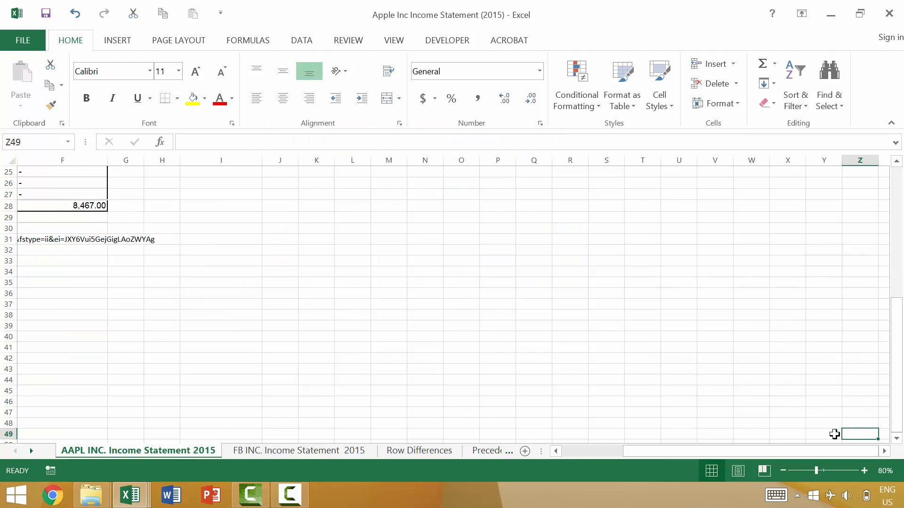
{"action": "left_click", "coordinate": [15, 141]}
{"action": "key", "text": "Escape"}
Select the blank cells of the Apple income statement sheet with Go To Special's Blanks option.
{"action": "key", "text": "ctrl+g"}
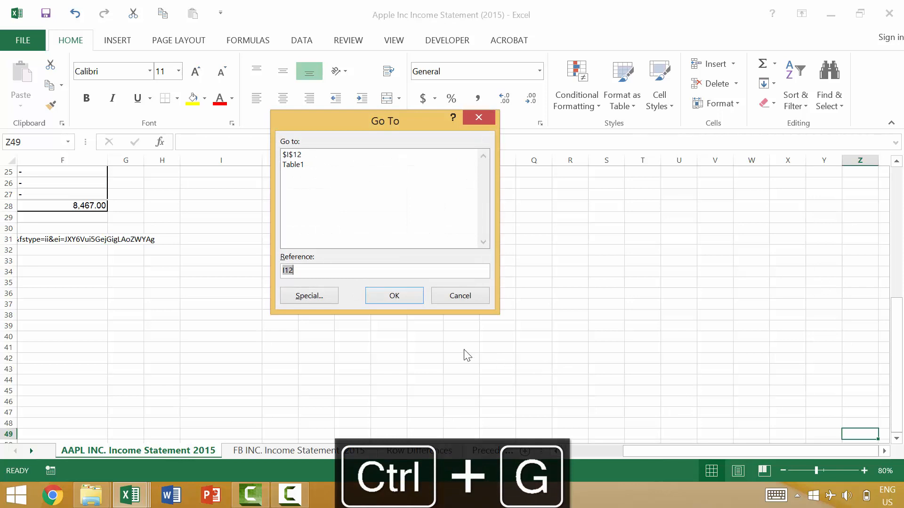
{"action": "left_click", "coordinate": [310, 297]}
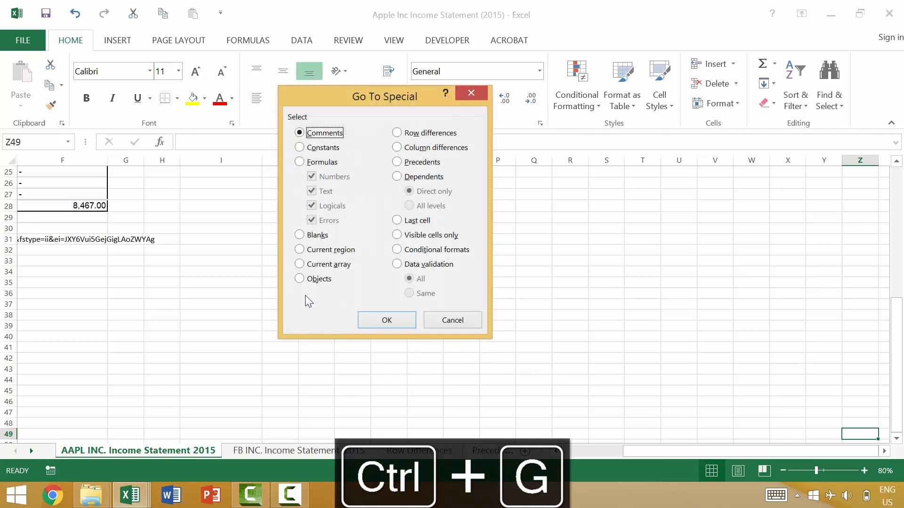
{"action": "left_click", "coordinate": [314, 236]}
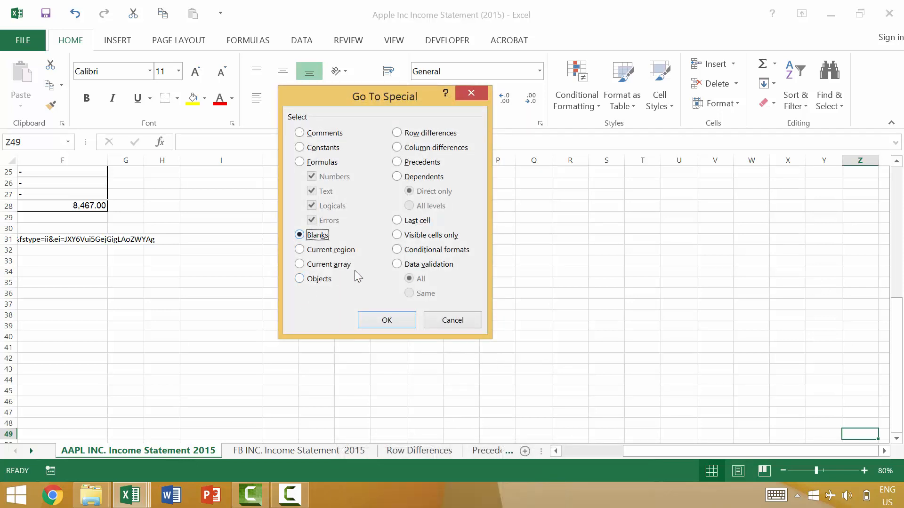
{"action": "left_click", "coordinate": [392, 323]}
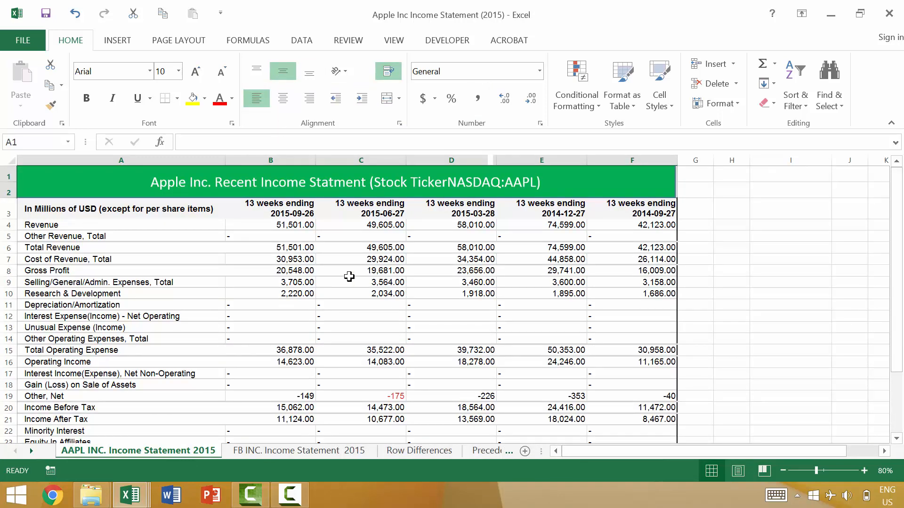
Add a comment to cell A3 stating the date on which the data was taken from Google Finance.
{"action": "left_click", "coordinate": [128, 211]}
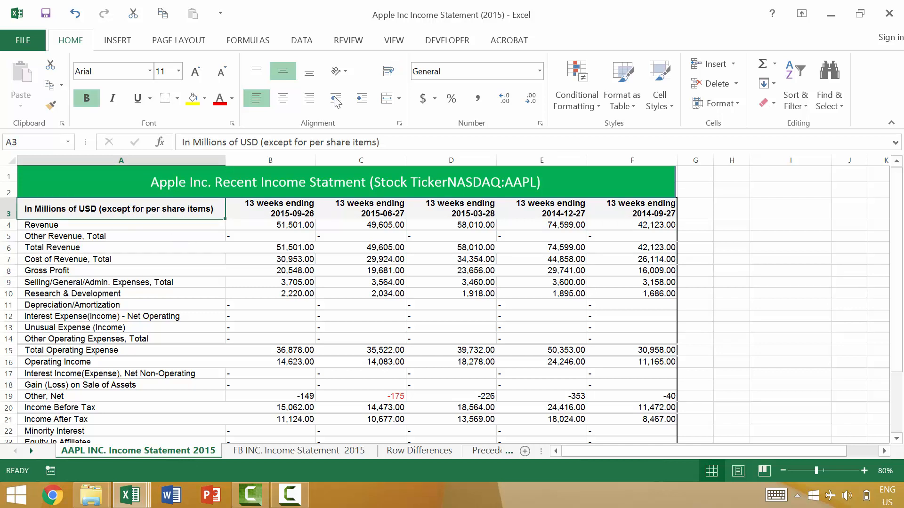
{"action": "left_click", "coordinate": [301, 41]}
{"action": "left_click", "coordinate": [349, 40]}
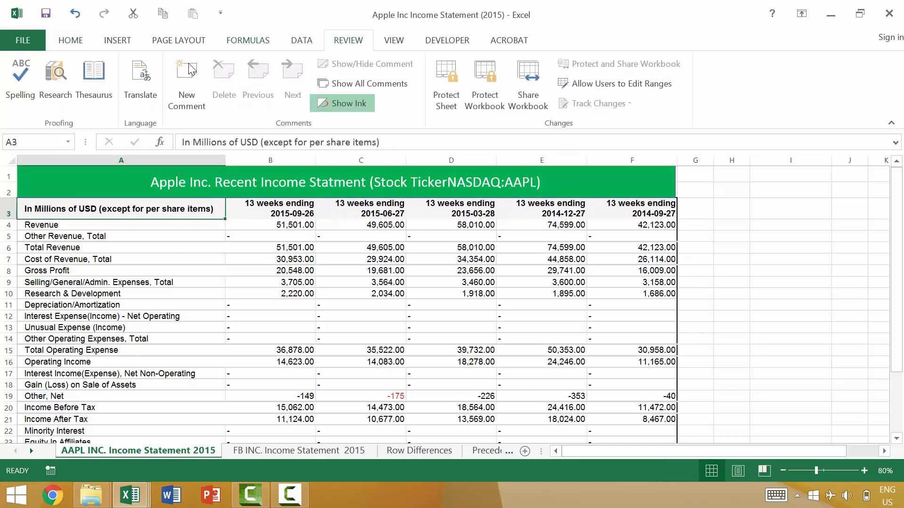
{"action": "left_click", "coordinate": [204, 69]}
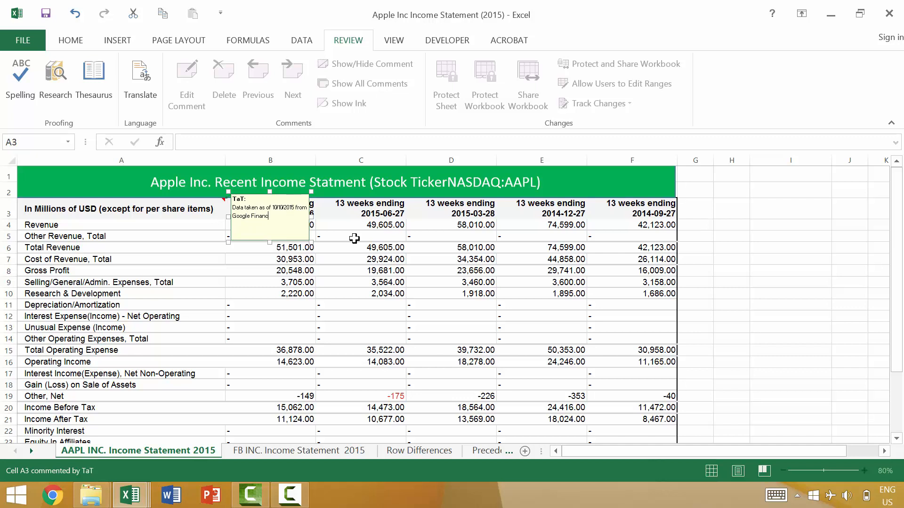
{"action": "left_click", "coordinate": [802, 341]}
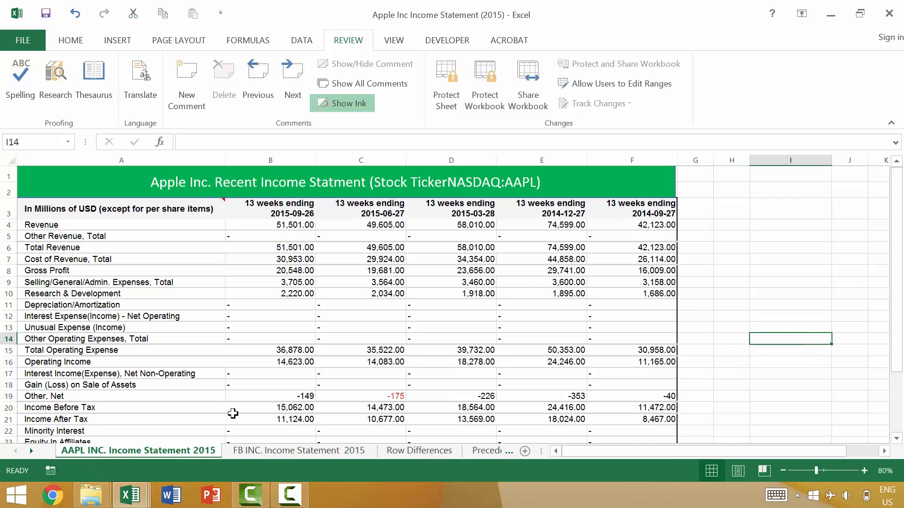
Add a comment reading "Double Check" to the Depreciation/Amortization cell A11.
{"action": "left_click", "coordinate": [146, 306]}
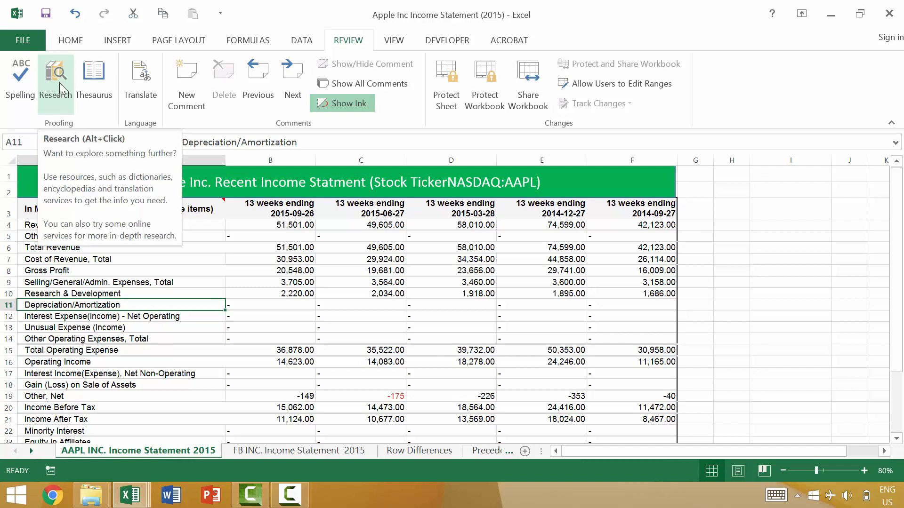
{"action": "left_click", "coordinate": [196, 61]}
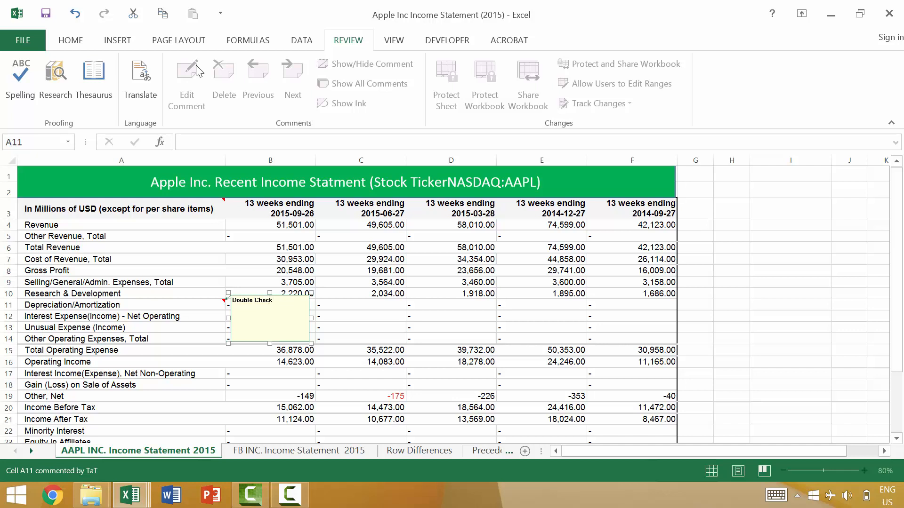
{"action": "left_click", "coordinate": [339, 285]}
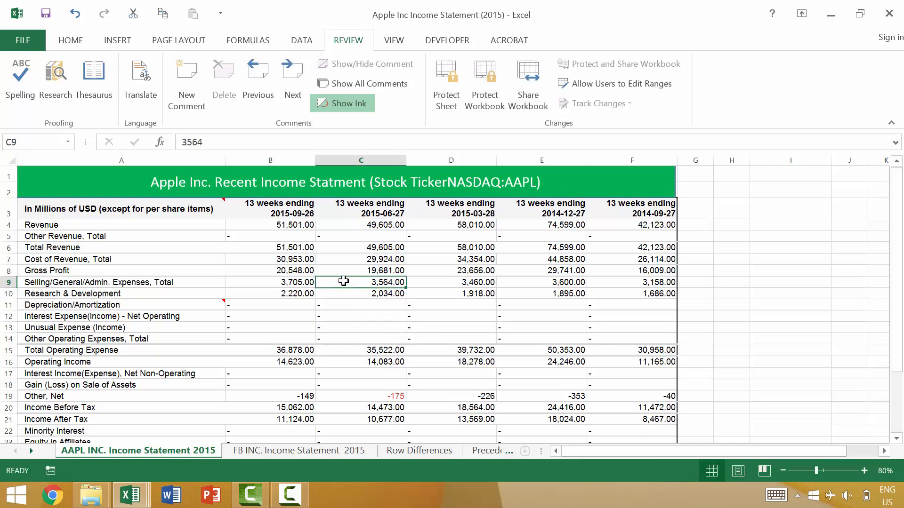
Select every commented cell on the sheet with Go To Special's Comments option, and clear the selection after viewing it.
{"action": "key", "text": "ctrl+g"}
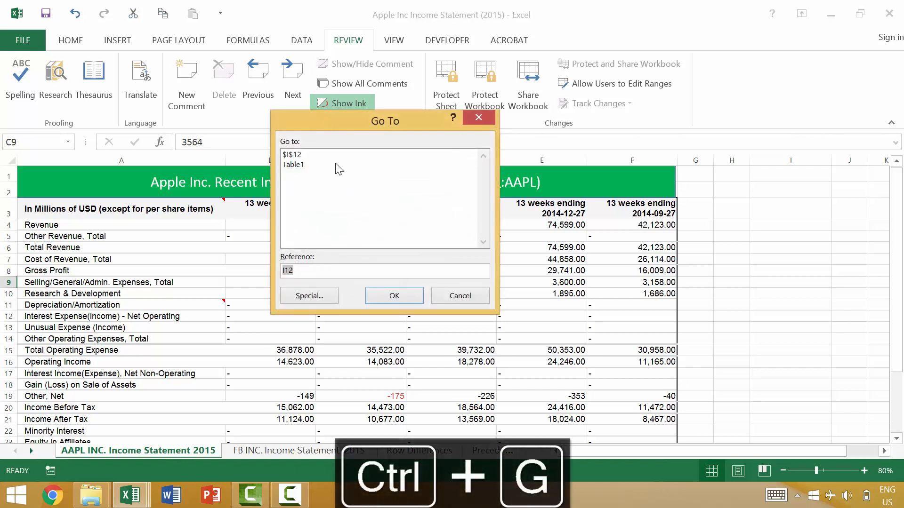
{"action": "left_click", "coordinate": [308, 297]}
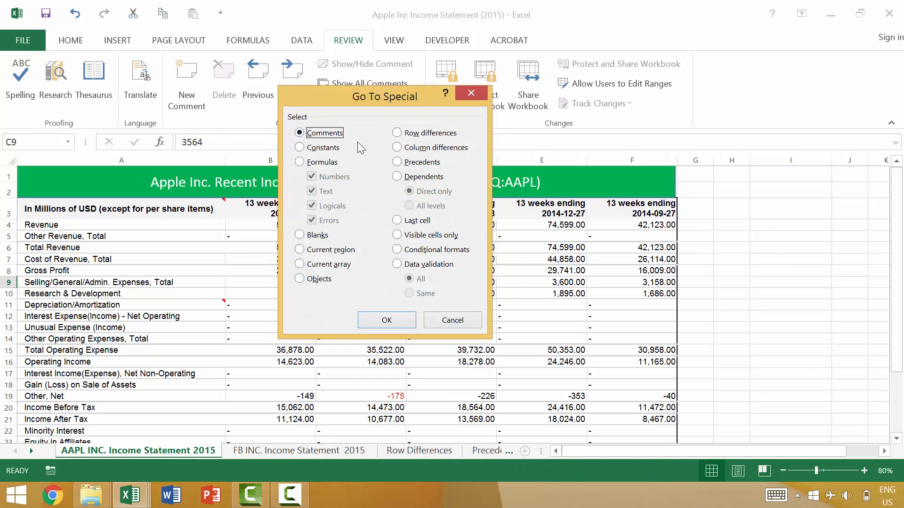
{"action": "left_click", "coordinate": [383, 319]}
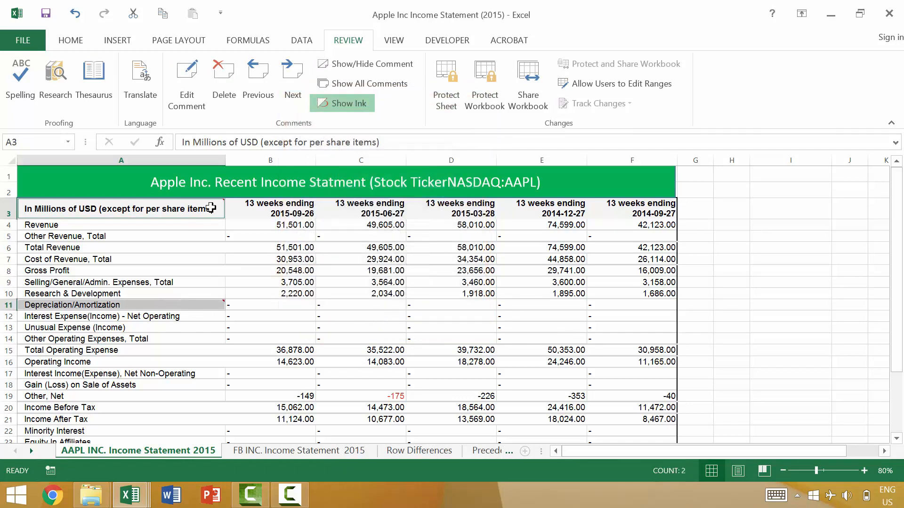
{"action": "mouse_move", "coordinate": [212, 208]}
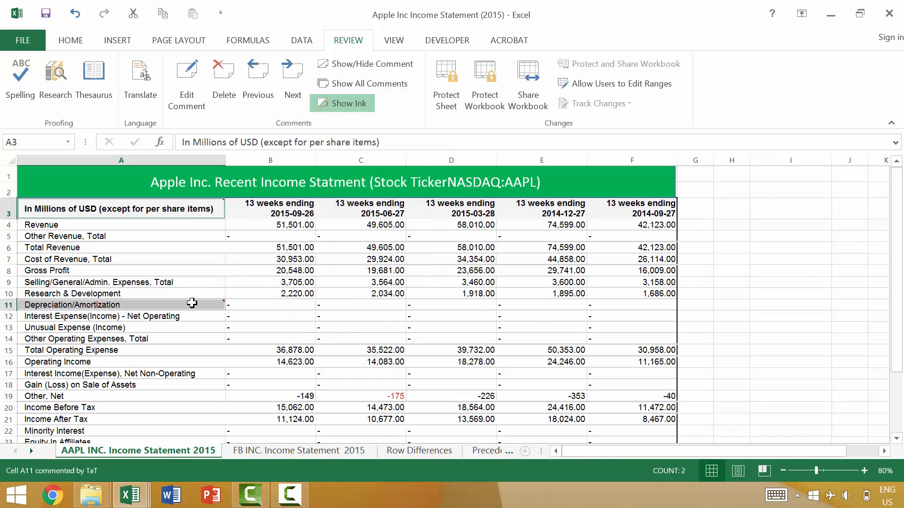
{"action": "left_click", "coordinate": [433, 256]}
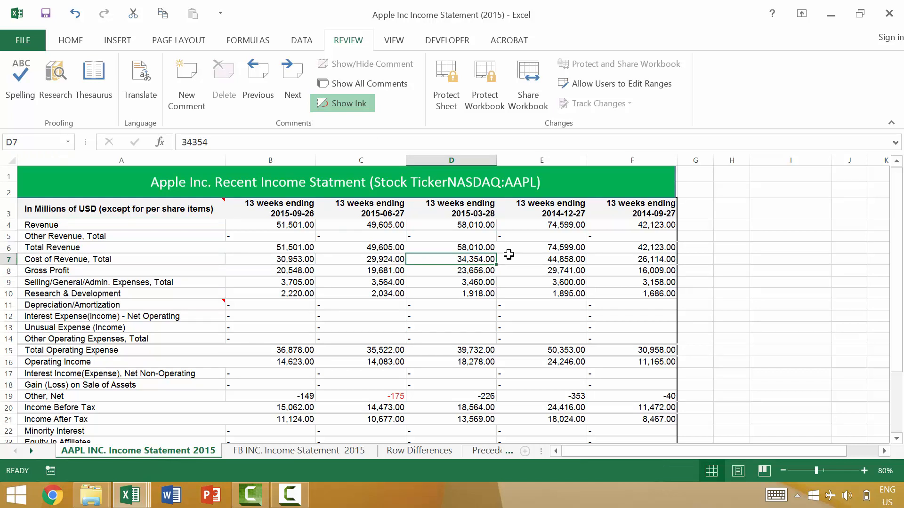
Select all commented cells on the sheet and delete their comments.
{"action": "key", "text": "ctrl+shift+o"}
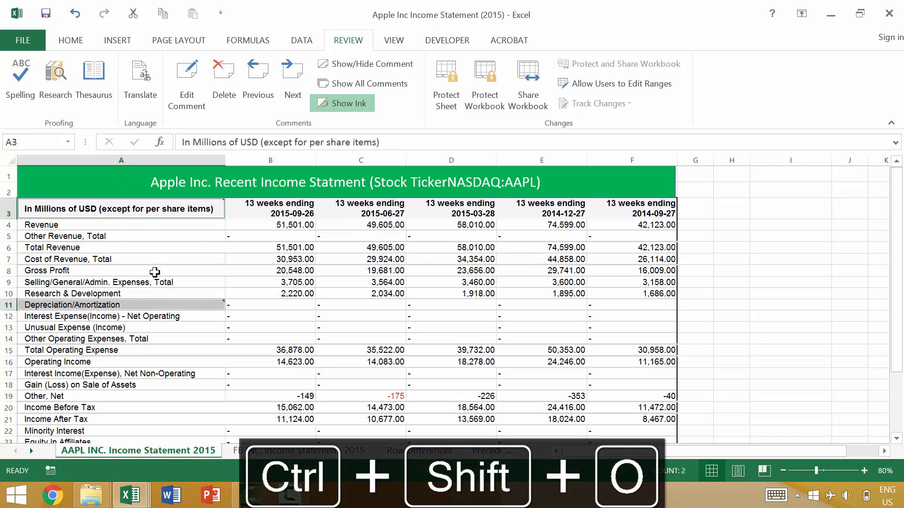
{"action": "left_click", "coordinate": [220, 79]}
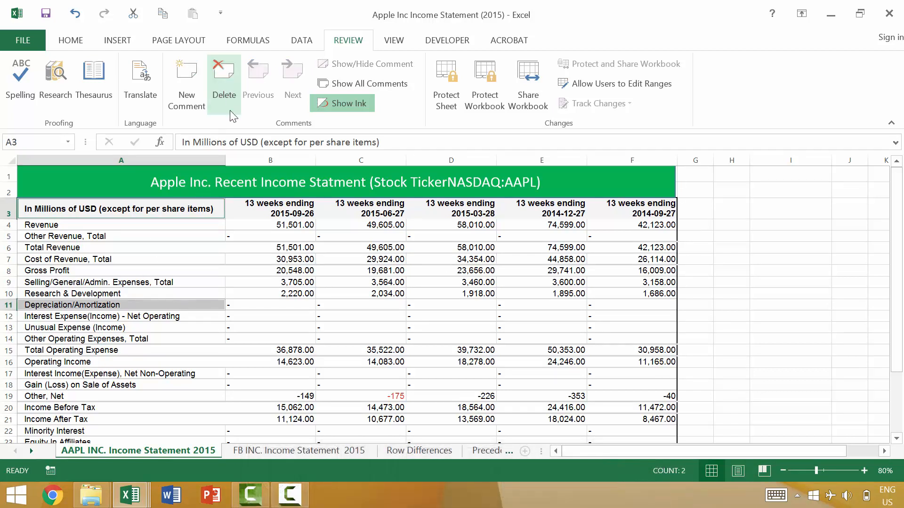
{"action": "left_click", "coordinate": [357, 257]}
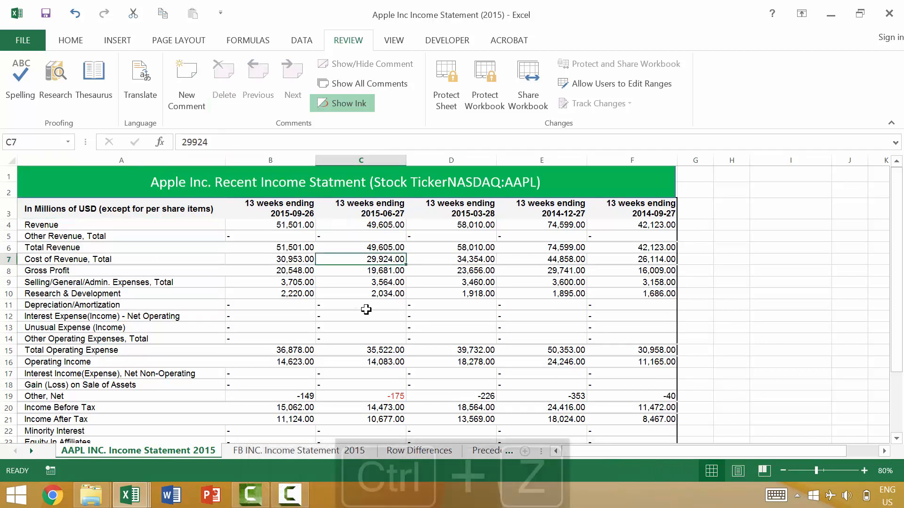
Undo the deletion of the comments and select all commented cells again.
{"action": "key", "text": "ctrl+z"}
{"action": "key", "text": "ctrl+z"}
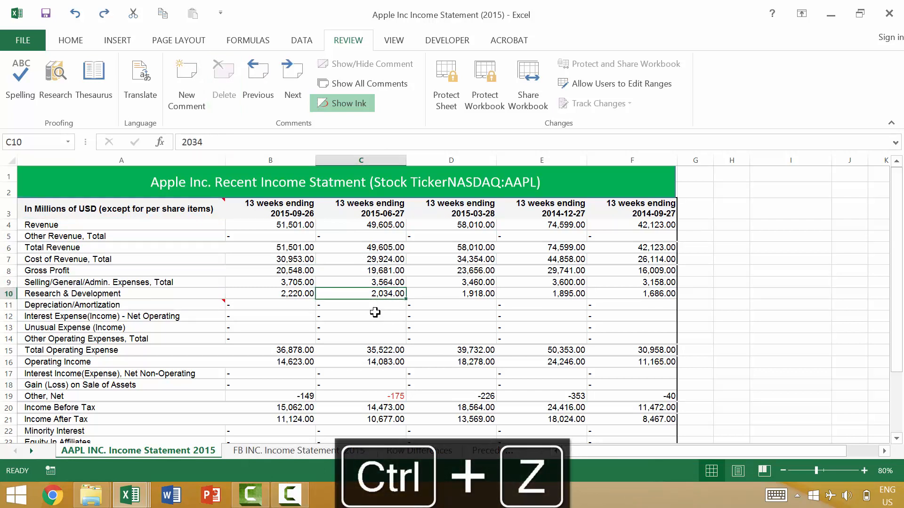
{"action": "key", "text": "ctrl+shift+o"}
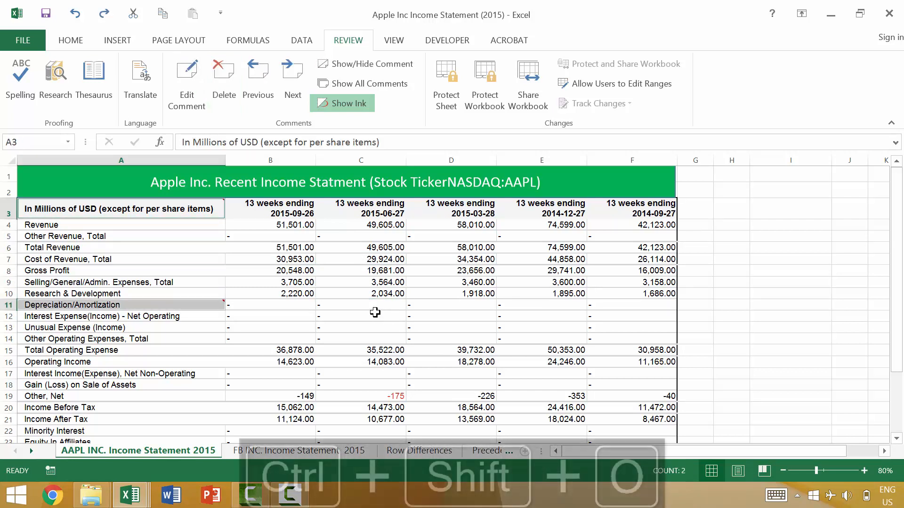
Select the whole current region around cell D9 and review its extent down to the Net Income row.
{"action": "left_click", "coordinate": [413, 284]}
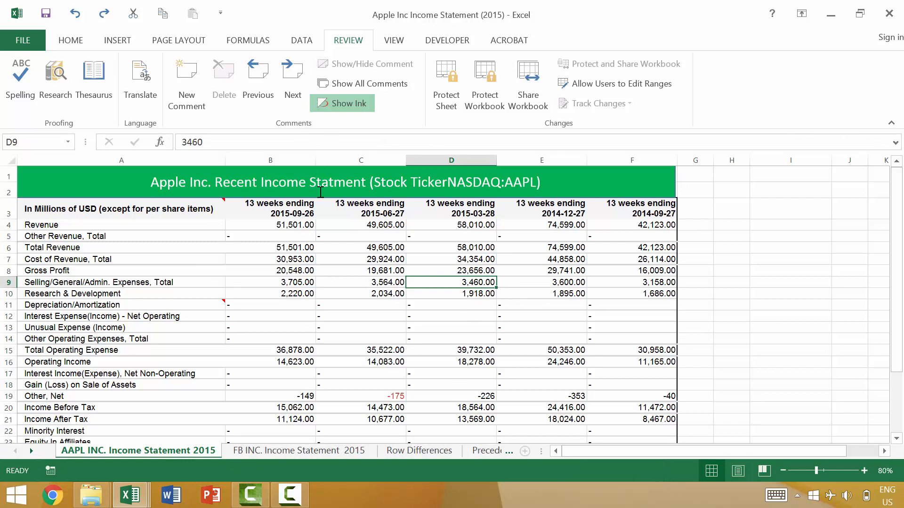
{"action": "key", "text": "ctrl+shift+8"}
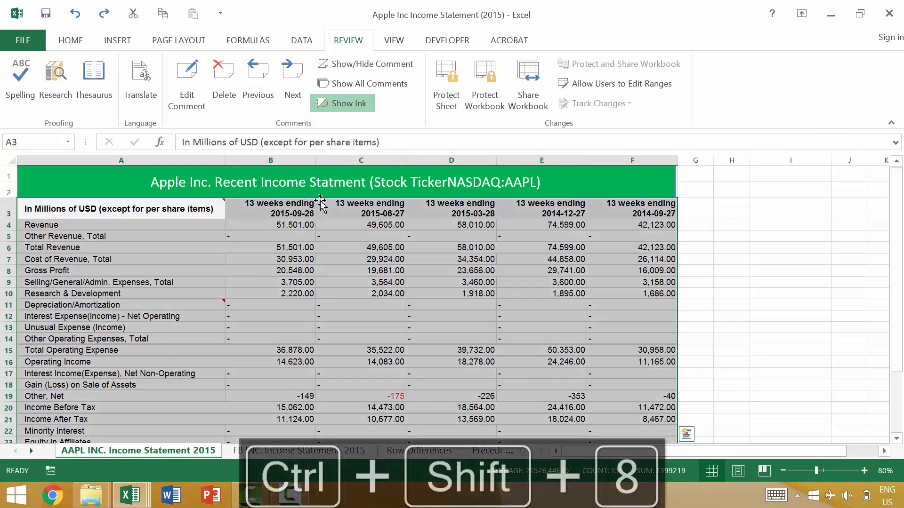
{"action": "scroll", "coordinate": [393, 243], "scroll_direction": "down", "scroll_amount": 4}
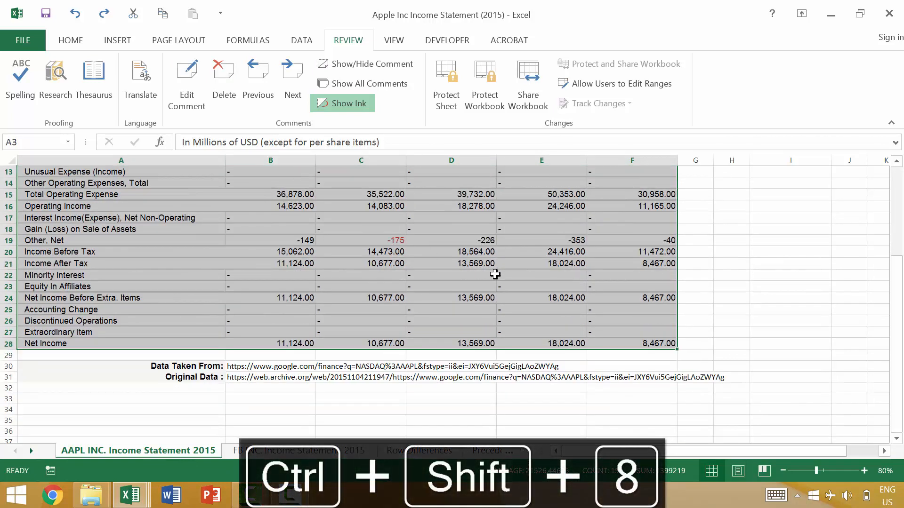
{"action": "scroll", "coordinate": [499, 273], "scroll_direction": "up", "scroll_amount": 4}
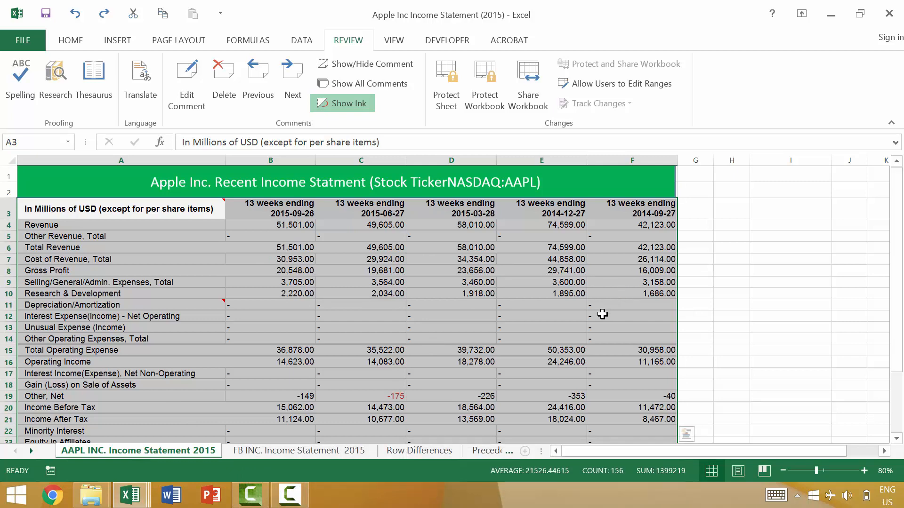
Select the entire worksheet starting from empty cell H7, and select only the income statement data starting from cell D9.
{"action": "left_click", "coordinate": [745, 265]}
{"action": "key", "text": "ctrl+a"}
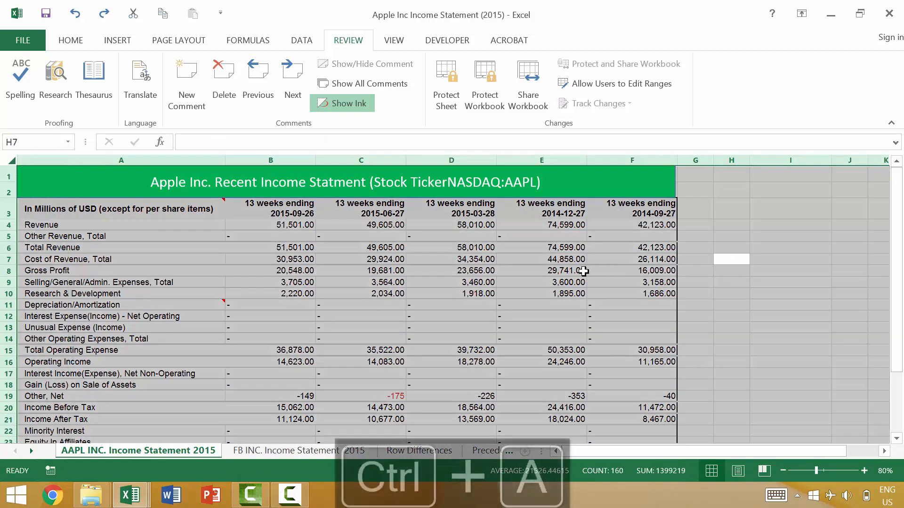
{"action": "left_click", "coordinate": [561, 272]}
{"action": "key", "text": "ctrl+a"}
{"action": "left_click", "coordinate": [476, 282]}
{"action": "key", "text": "ctrl+a"}
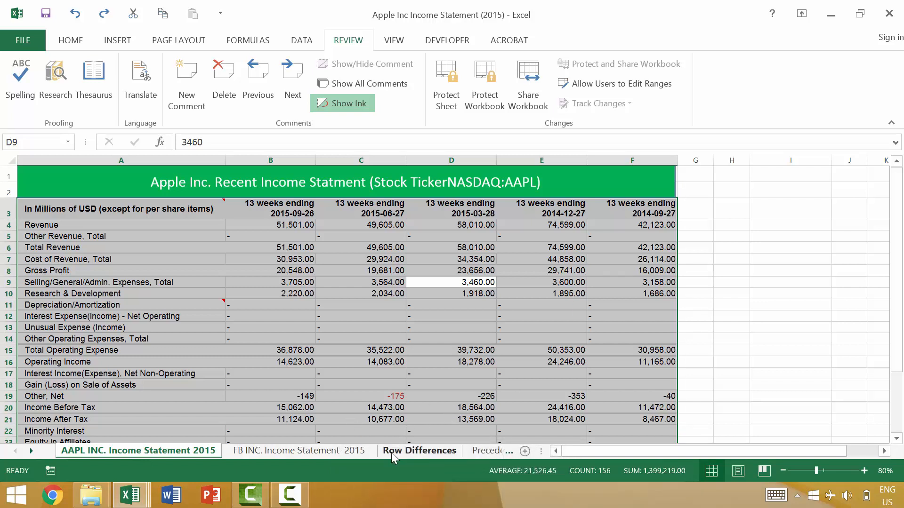
Open the Row Differences sheet, select the values in B3:C6 and then H3:K4, and select the row differences within H3:K4.
{"action": "left_click", "coordinate": [423, 450]}
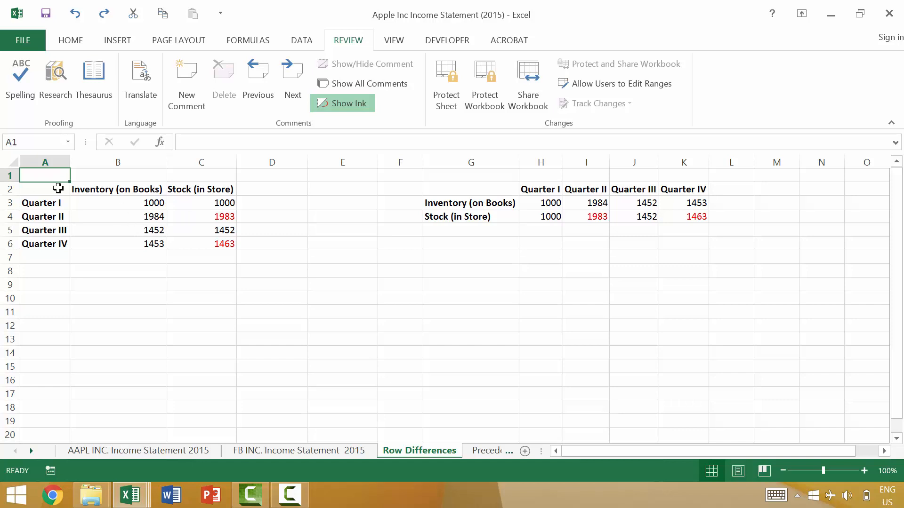
{"action": "left_click", "coordinate": [159, 204]}
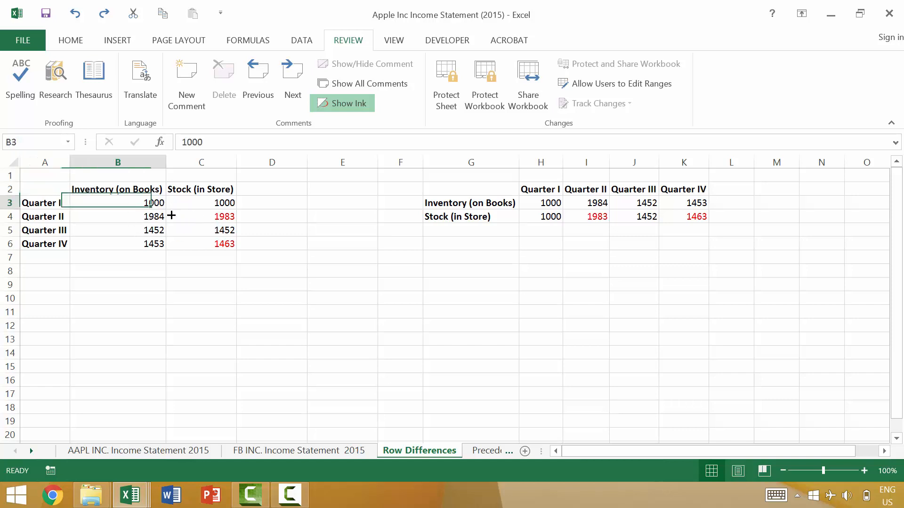
{"action": "left_click", "coordinate": [216, 237], "text": "shift"}
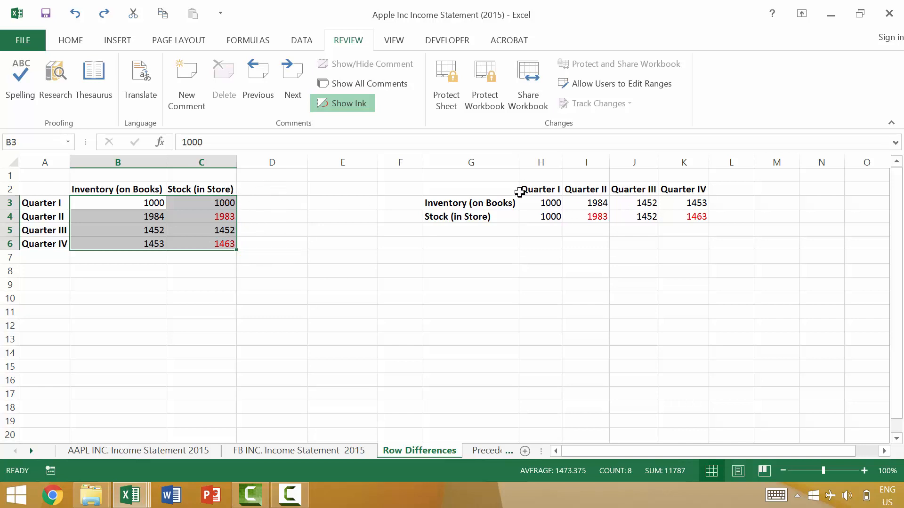
{"action": "left_click_drag", "start_coordinate": [549, 203], "coordinate": [701, 219]}
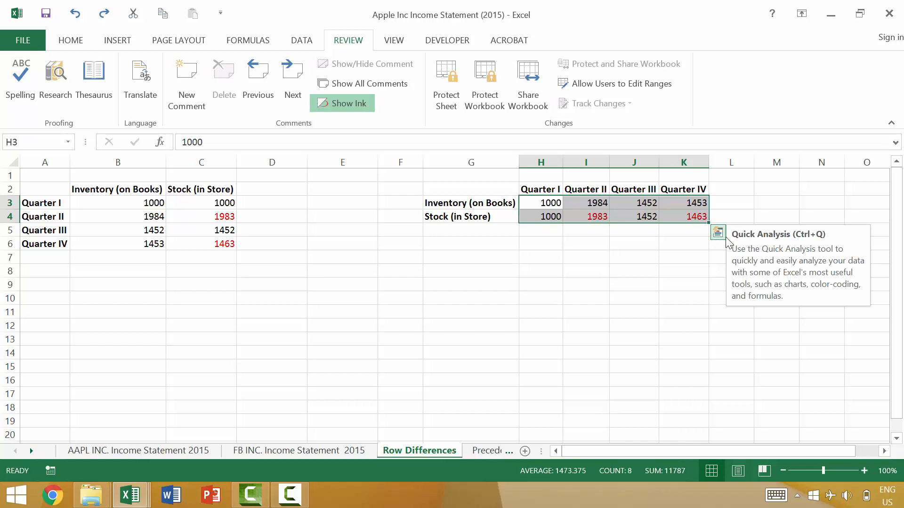
{"action": "key", "text": "ctrl+backslash"}
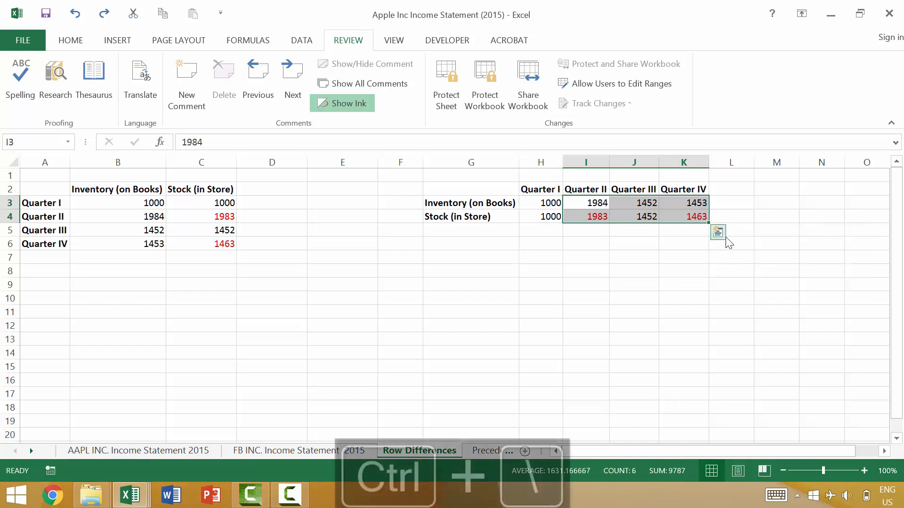
Select the row differences between Inventory (on Books) and Stock (in Store) within B3:C6.
{"action": "left_click", "coordinate": [161, 204]}
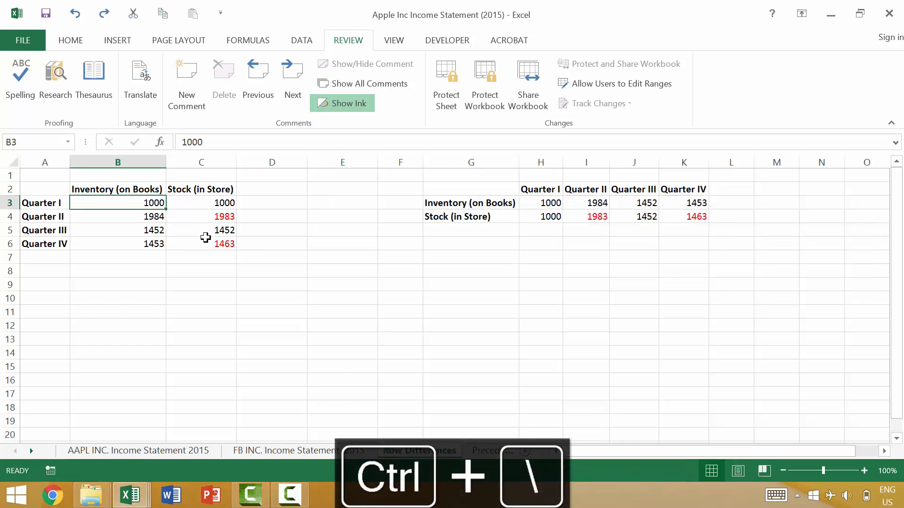
{"action": "left_click", "coordinate": [220, 243], "text": "shift"}
{"action": "key", "text": "ctrl+backslash"}
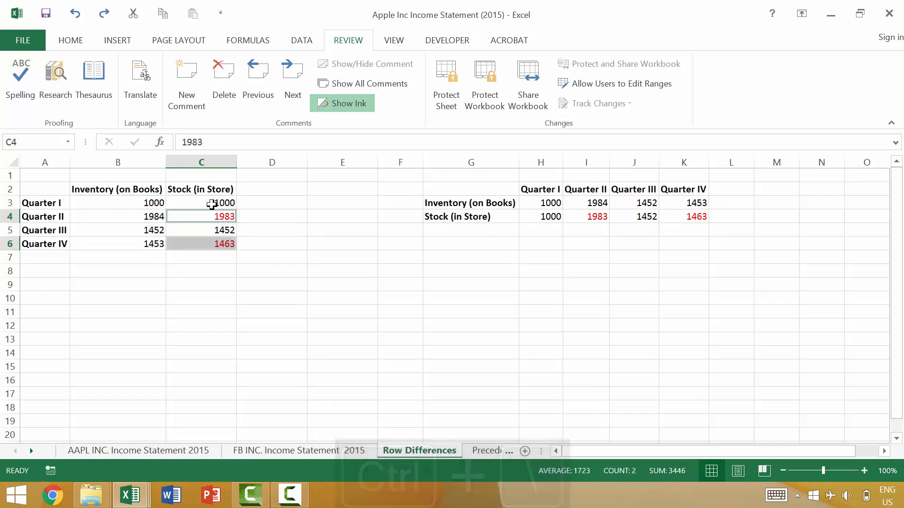
Compare the Inventory (on Books) and Stock (in Store) values quarter by quarter in the vertical table.
{"action": "left_click", "coordinate": [148, 198]}
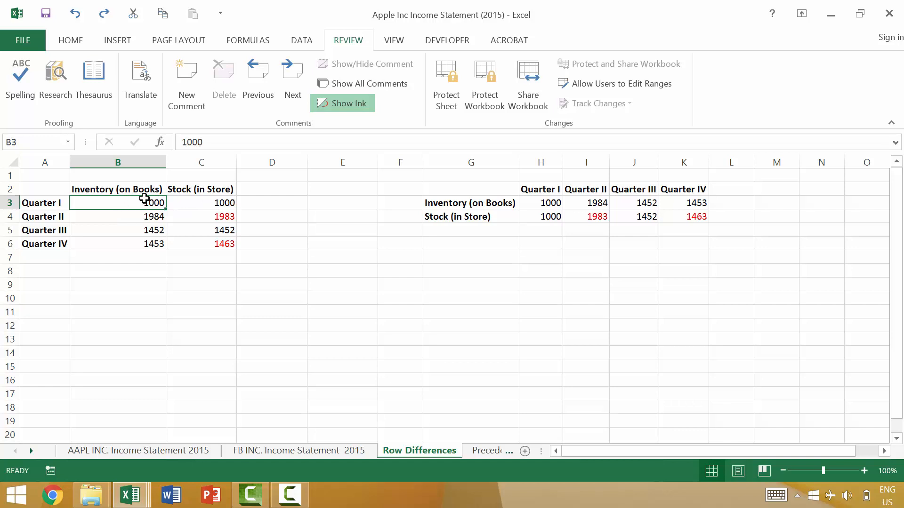
{"action": "left_click", "coordinate": [200, 200]}
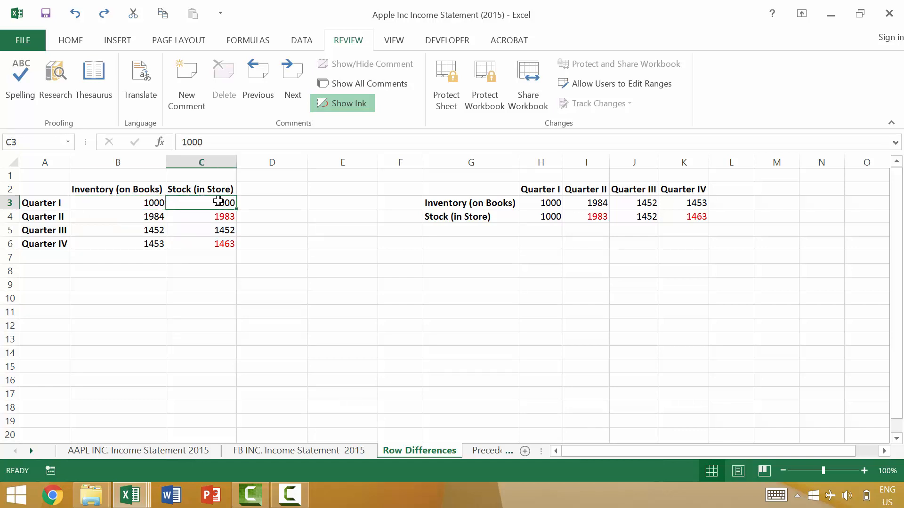
{"action": "left_click", "coordinate": [147, 216]}
{"action": "left_click", "coordinate": [233, 219]}
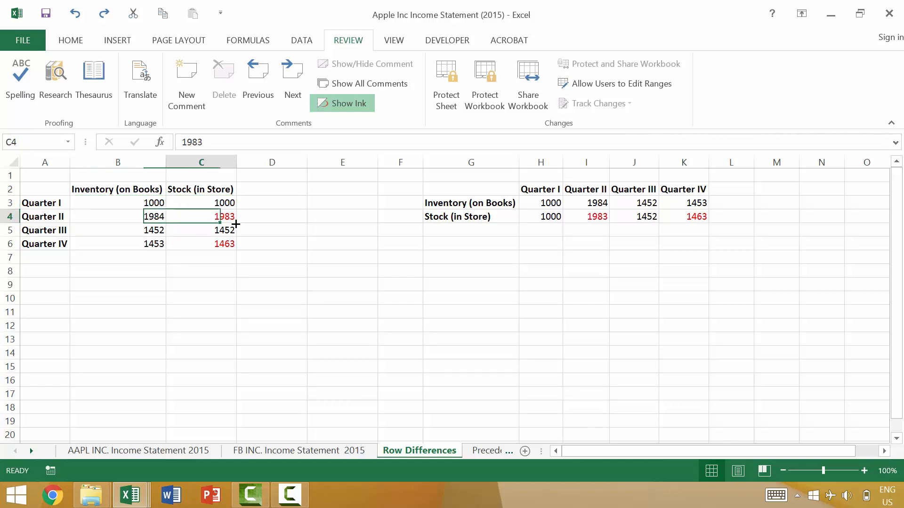
{"action": "left_click", "coordinate": [151, 235]}
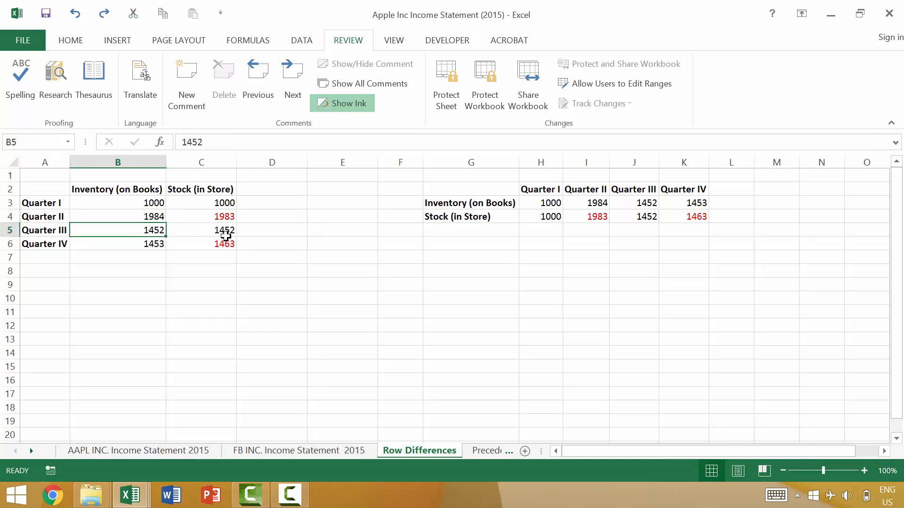
{"action": "left_click", "coordinate": [159, 242]}
{"action": "left_click", "coordinate": [208, 242]}
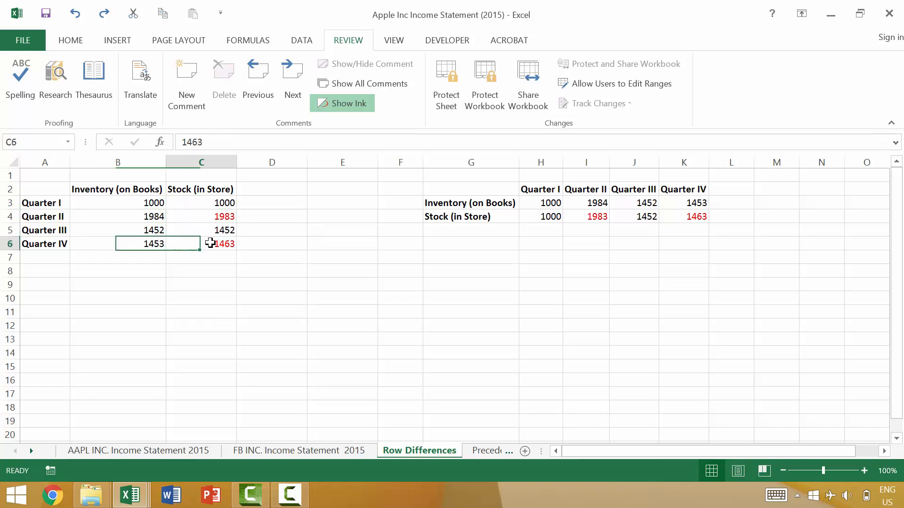
Reselect the range B3:C6 and select only its row differences again.
{"action": "left_click", "coordinate": [156, 202]}
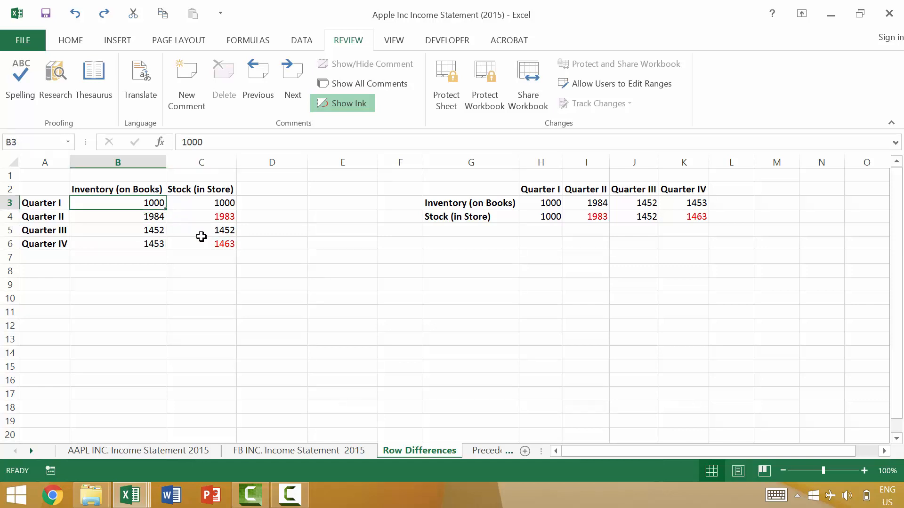
{"action": "left_click", "coordinate": [218, 240], "text": "shift"}
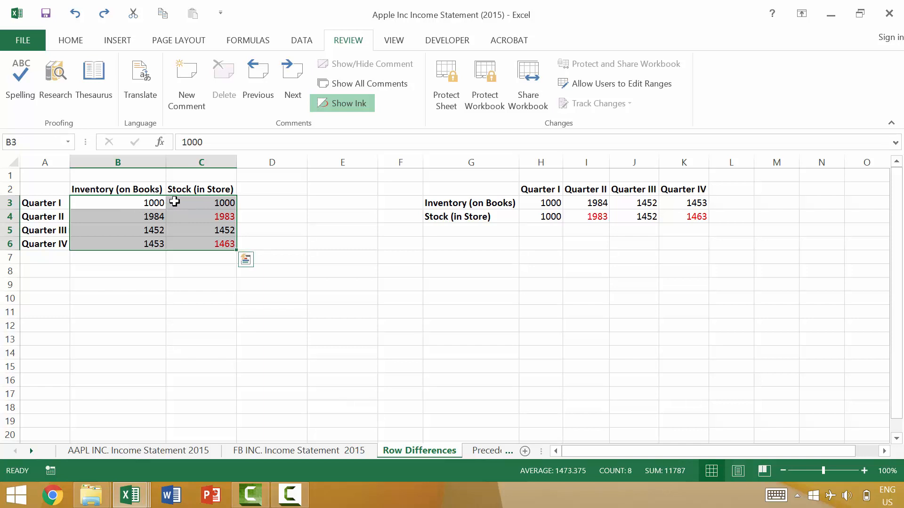
{"action": "key", "text": "ctrl+backslash"}
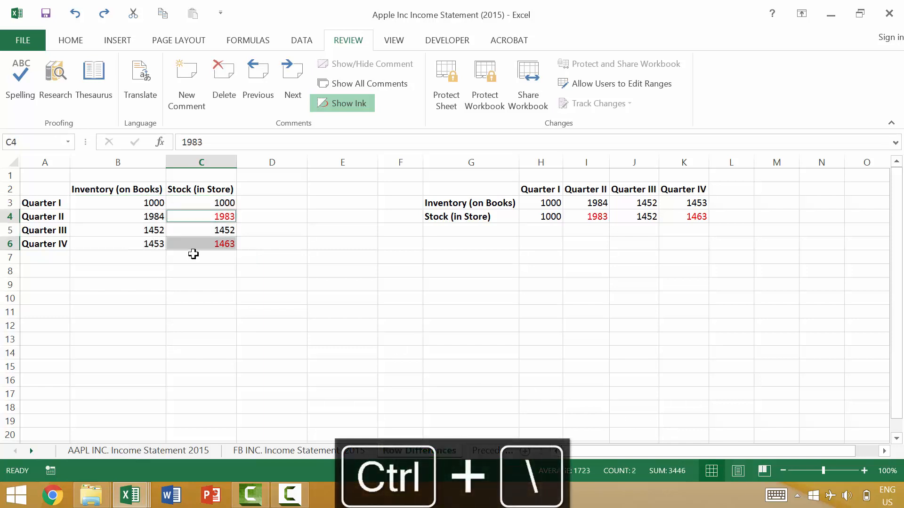
Select the column differences between the books and store rows within H3:K4.
{"action": "left_click", "coordinate": [546, 200]}
{"action": "left_click", "coordinate": [690, 213], "text": "shift"}
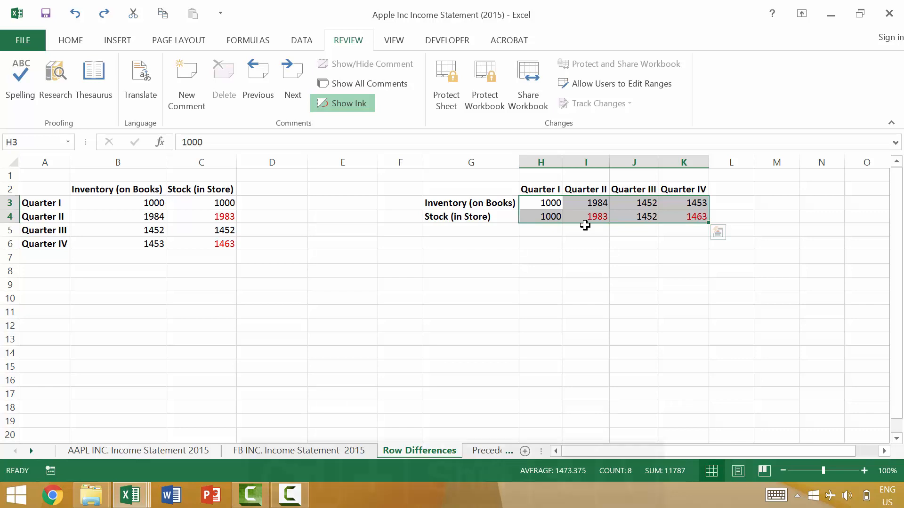
{"action": "key", "text": "ctrl+shift+backslash"}
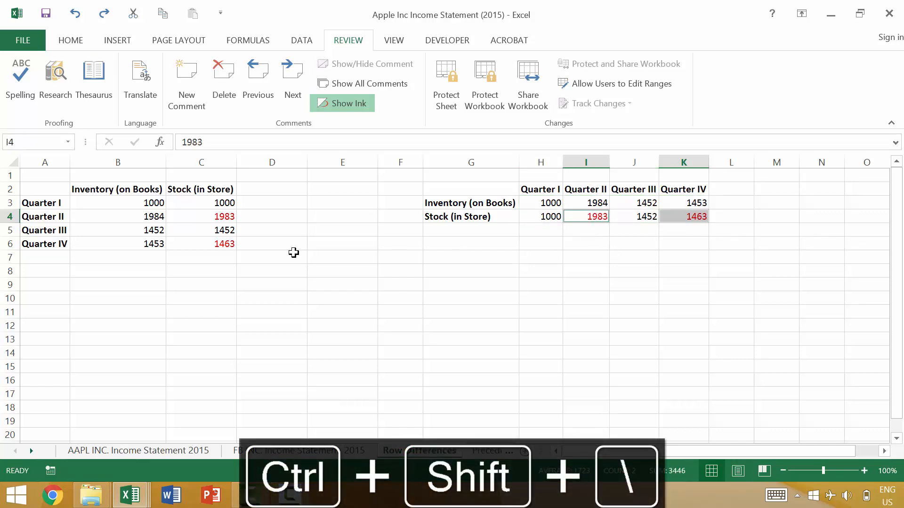
Use Go To Special with the Row differences option on the range B3:C6.
{"action": "left_click_drag", "start_coordinate": [157, 204], "coordinate": [222, 240]}
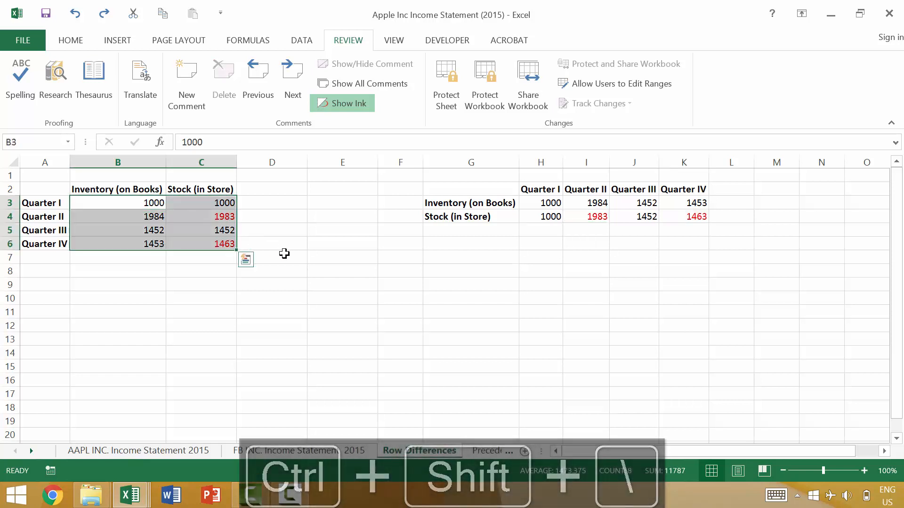
{"action": "key", "text": "ctrl+g"}
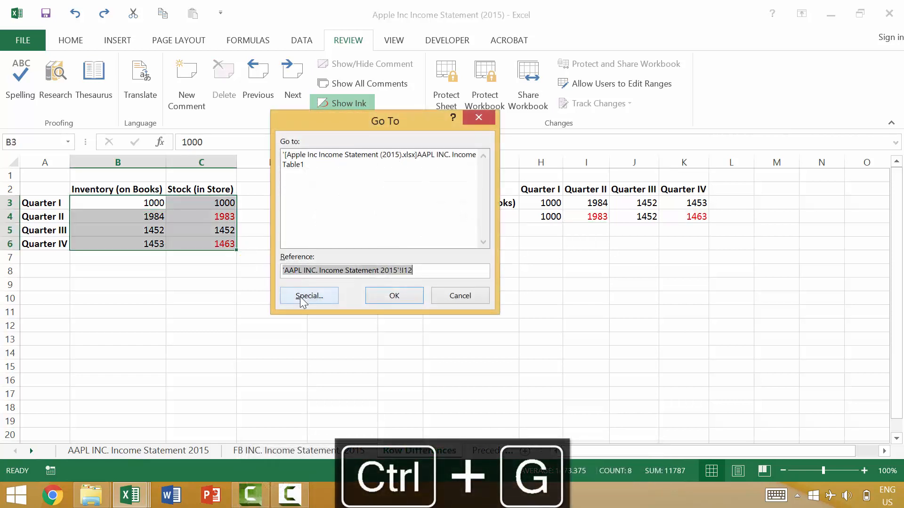
{"action": "left_click", "coordinate": [303, 299]}
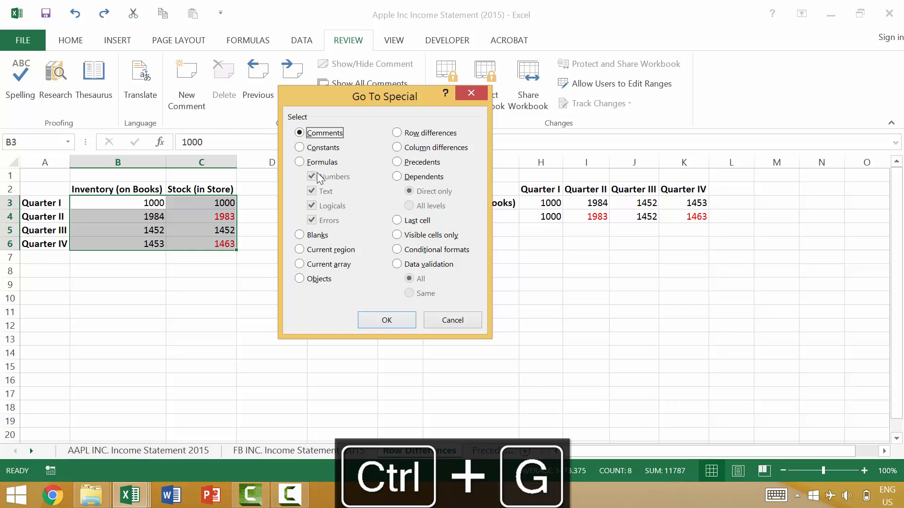
{"action": "left_click", "coordinate": [414, 133]}
{"action": "left_click", "coordinate": [387, 324]}
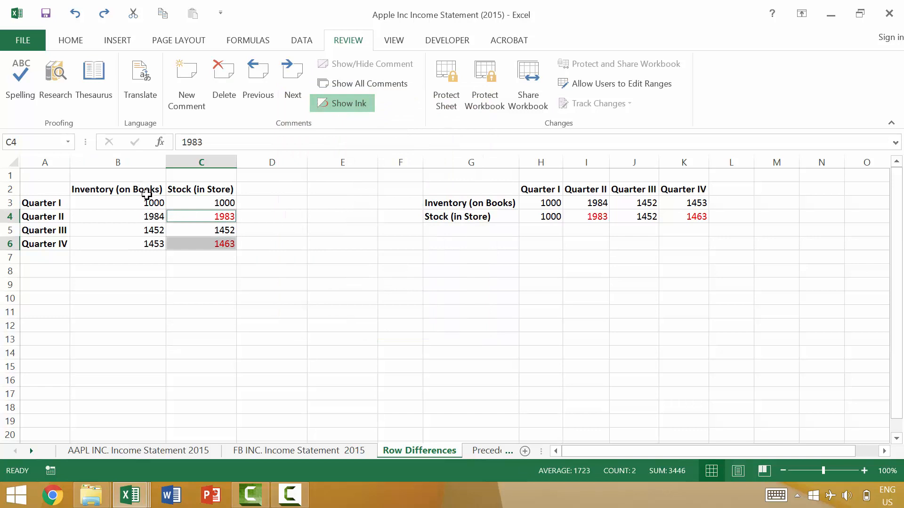
Repeat the row differences selection on B3:C6 directly, without going through Go To Special.
{"action": "left_click", "coordinate": [136, 229]}
{"action": "left_click_drag", "start_coordinate": [147, 203], "coordinate": [236, 243]}
{"action": "key", "text": "ctrl+backslash"}
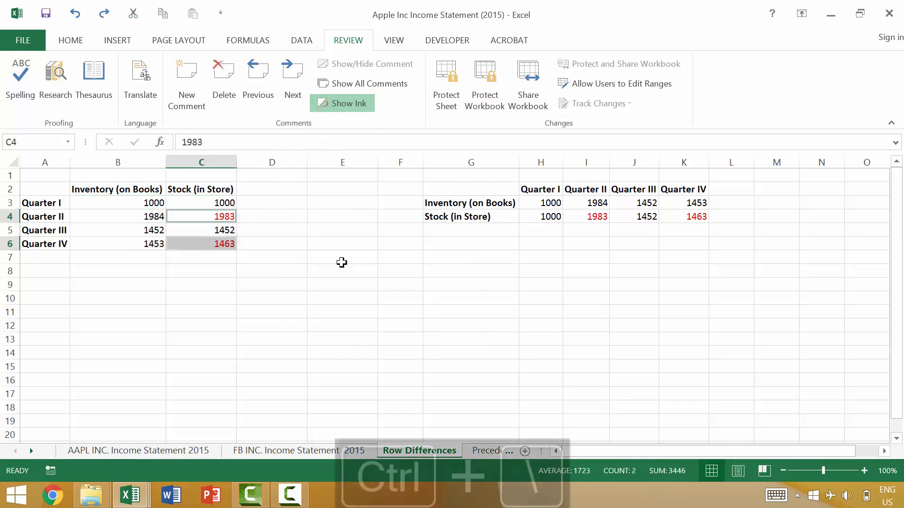
Use Go To Special with the Column differences option on the horizontal table's values in H3:K4.
{"action": "left_click", "coordinate": [549, 205]}
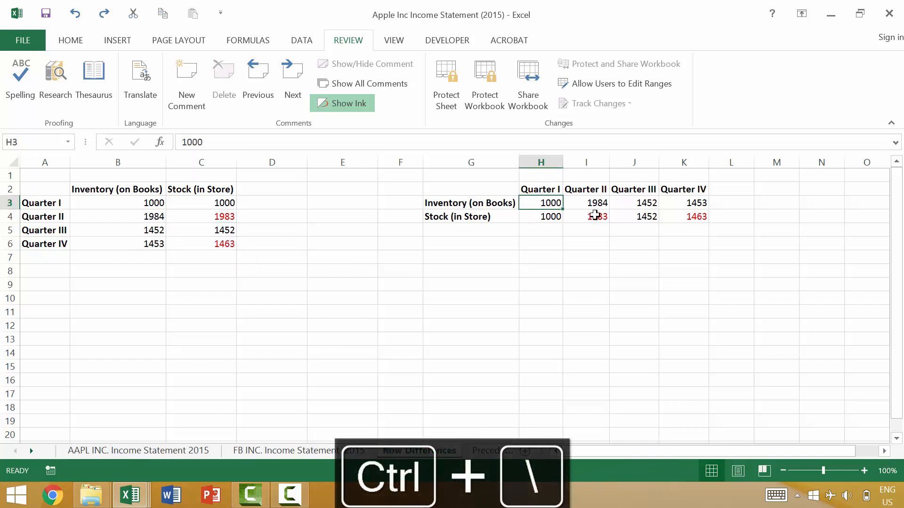
{"action": "left_click", "coordinate": [688, 218], "text": "shift"}
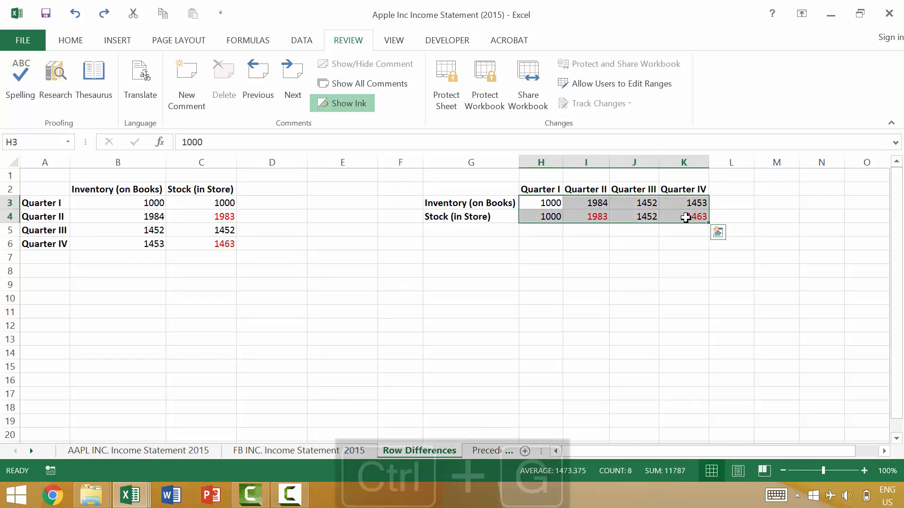
{"action": "key", "text": "ctrl+g"}
{"action": "left_click", "coordinate": [325, 296]}
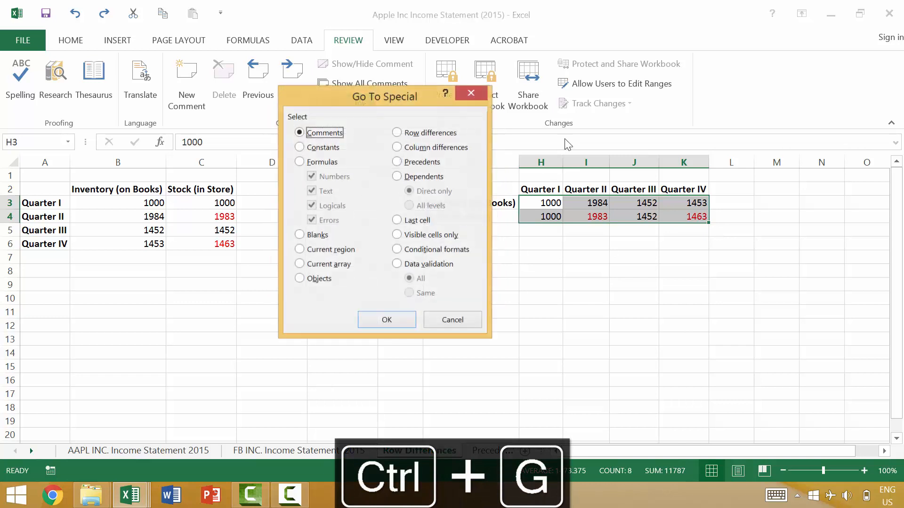
{"action": "left_click", "coordinate": [436, 147]}
{"action": "left_click", "coordinate": [386, 320]}
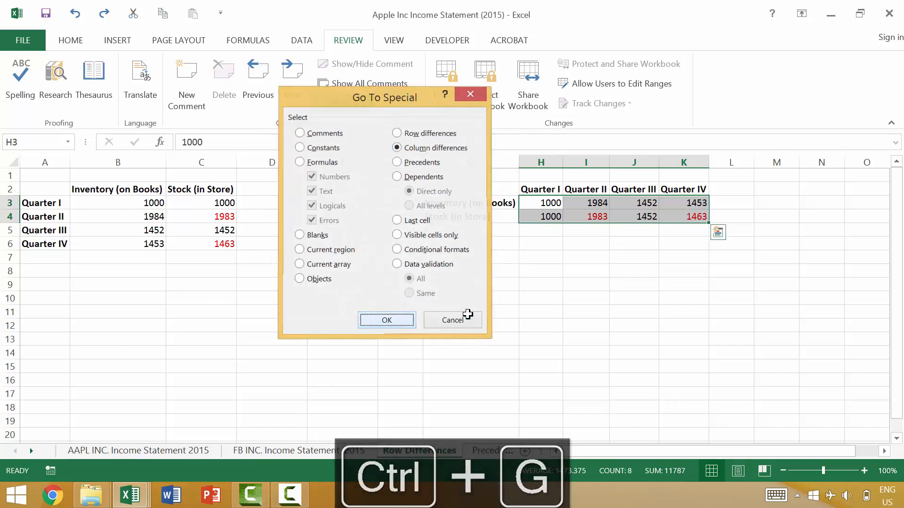
Repeat the column differences selection on H3:K4 directly, then clear it by selecting empty cell L11.
{"action": "left_click", "coordinate": [556, 191]}
{"action": "left_click", "coordinate": [551, 203]}
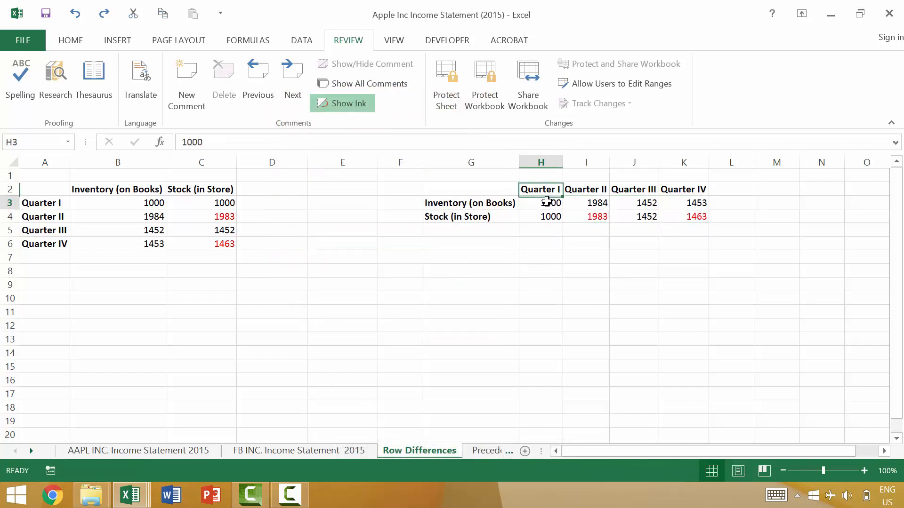
{"action": "left_click", "coordinate": [671, 215], "text": "shift"}
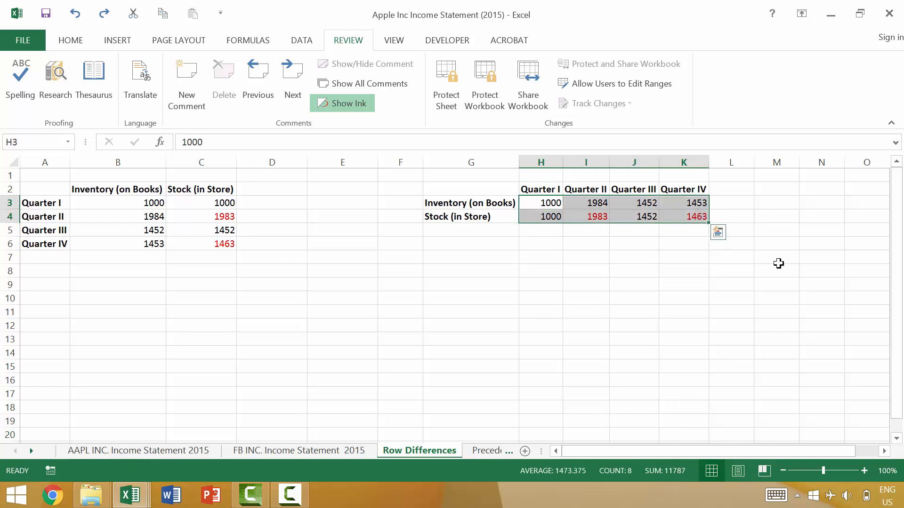
{"action": "key", "text": "ctrl+shift+backslash"}
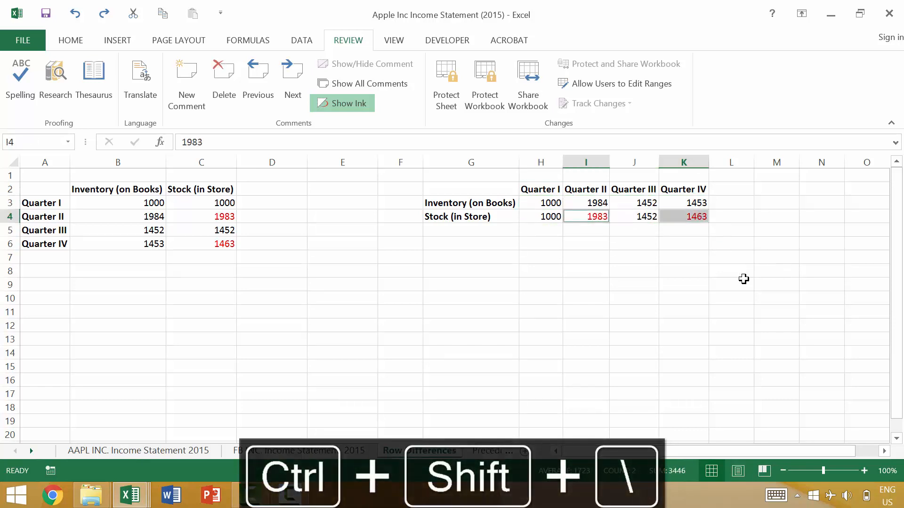
{"action": "left_click", "coordinate": [731, 311]}
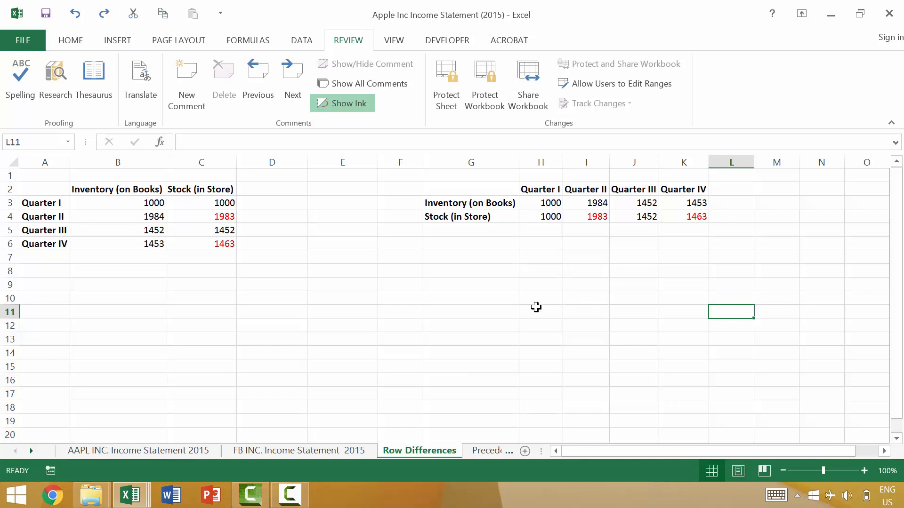
Open the Precedents & Dependents sheet, select the year-end revenue total in D7, and briefly display the sheet's formulas before restoring values.
{"action": "left_click", "coordinate": [481, 452]}
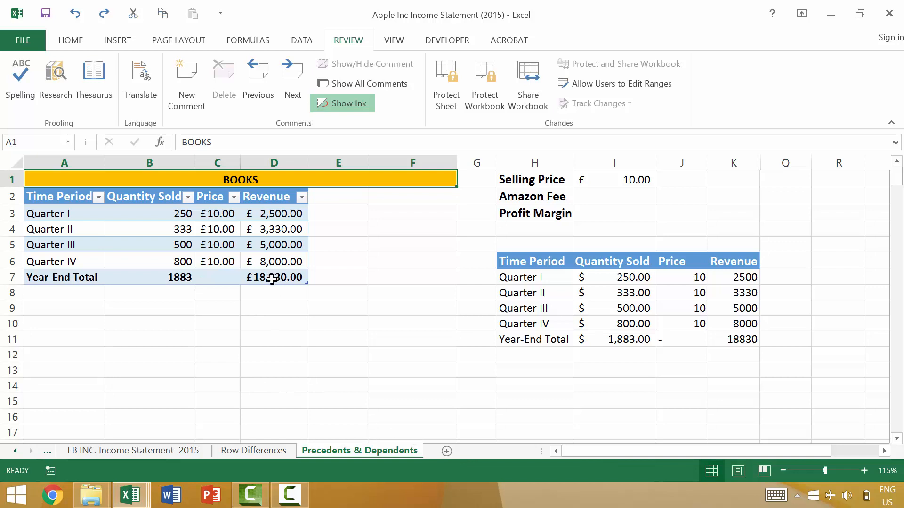
{"action": "left_click", "coordinate": [248, 281]}
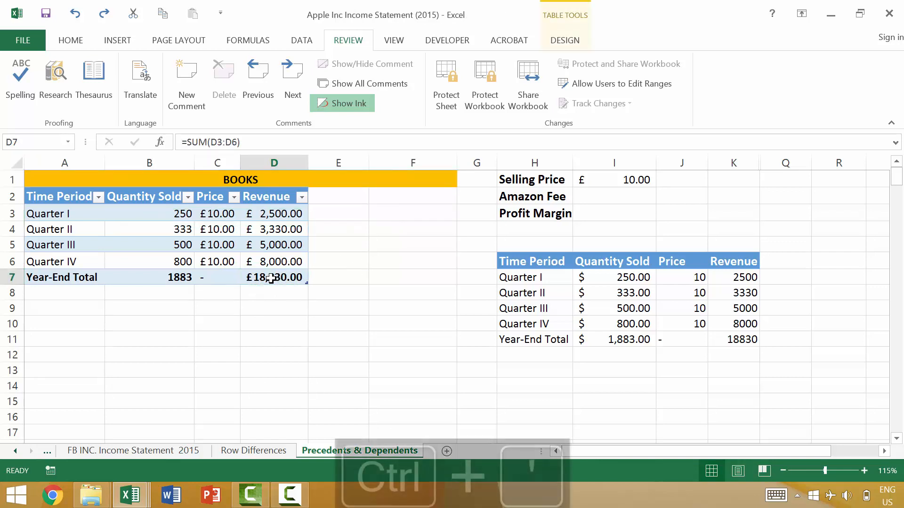
{"action": "key", "text": "ctrl+grave"}
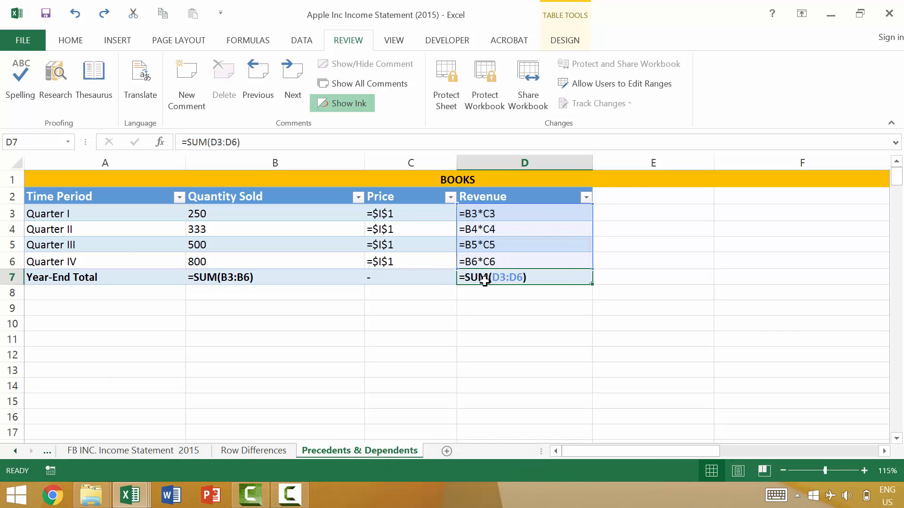
{"action": "key", "text": "ctrl+grave"}
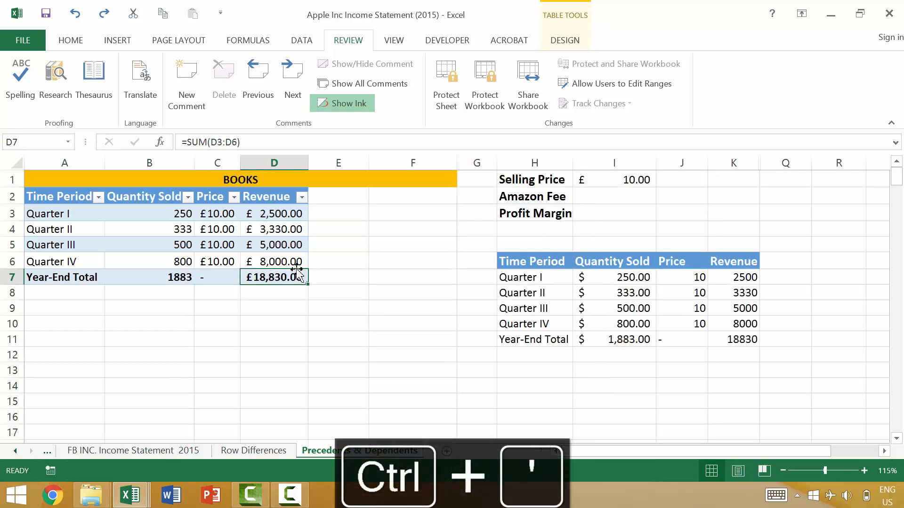
Inspect the cell references in the formulas of the year-end revenue total in D7 and the Quarter I revenue in D3.
{"action": "double_click", "coordinate": [278, 277]}
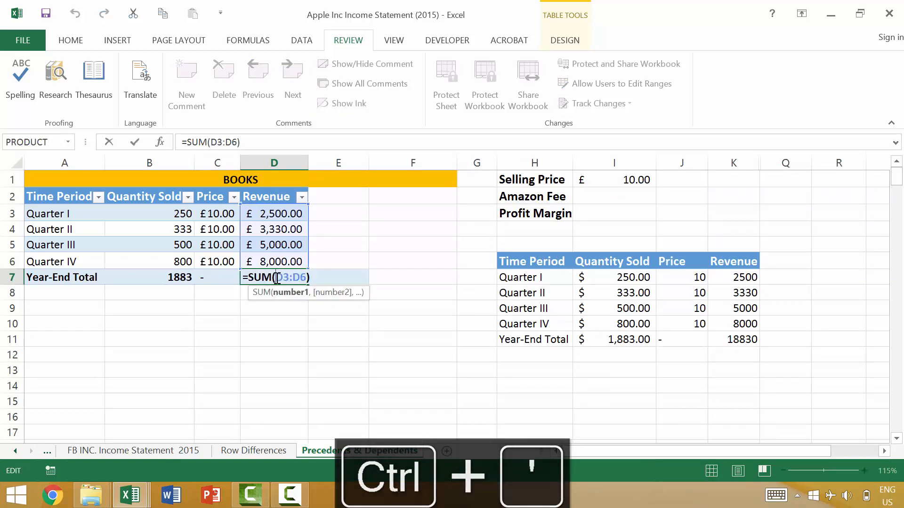
{"action": "key", "text": "Escape"}
{"action": "left_click", "coordinate": [281, 214]}
{"action": "double_click", "coordinate": [281, 214]}
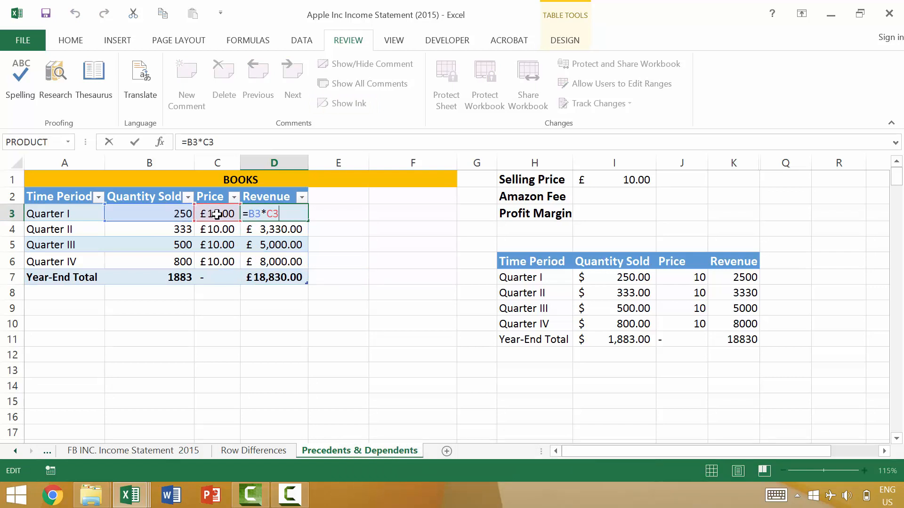
{"action": "key", "text": "Escape"}
{"action": "left_click", "coordinate": [280, 278]}
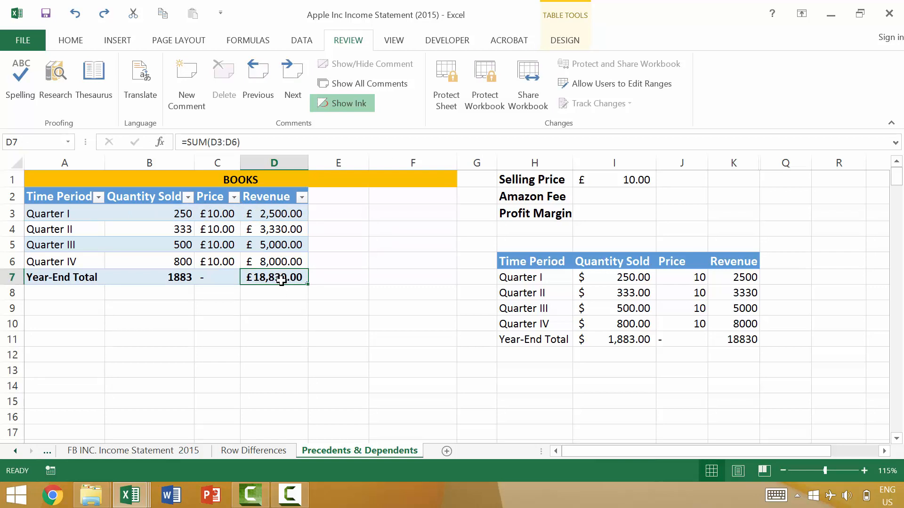
{"action": "double_click", "coordinate": [281, 281]}
{"action": "key", "text": "Escape"}
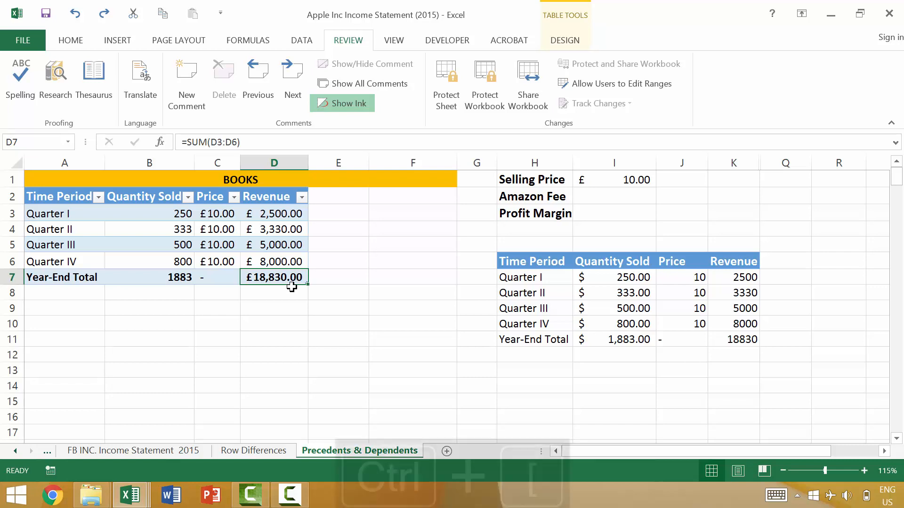
Select the direct precedents of the year-end revenue total in D7, then select all its direct and indirect precedents.
{"action": "key", "text": "ctrl+bracketleft"}
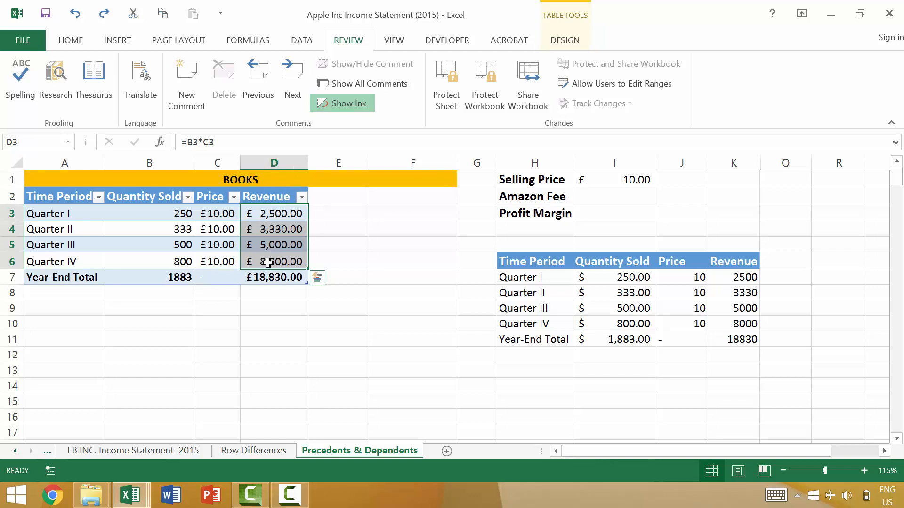
{"action": "left_click", "coordinate": [264, 278]}
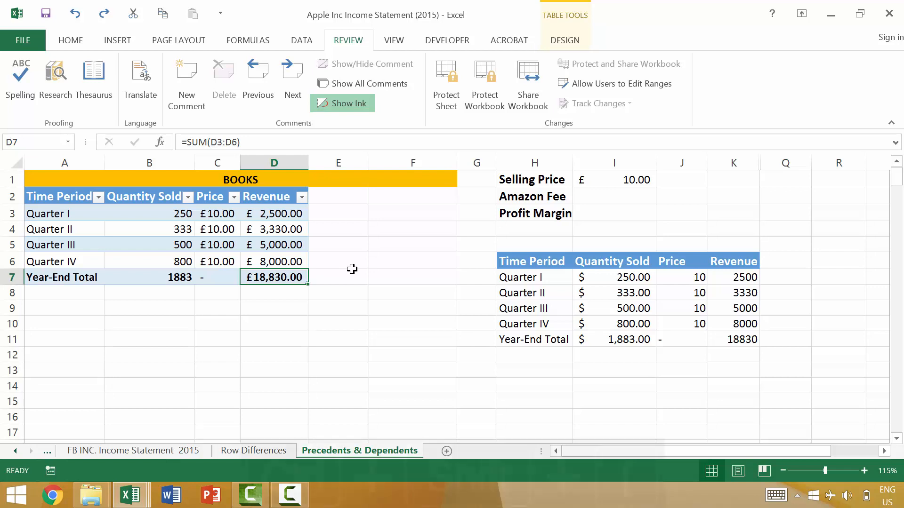
{"action": "key", "text": "ctrl+shift+bracketleft"}
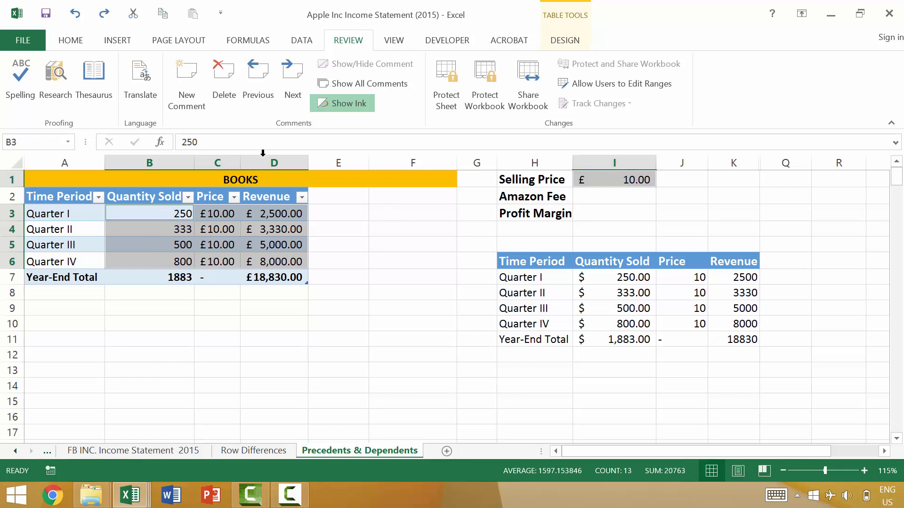
Change the Quarter II quantity sold in B4 to 350.
{"action": "left_click", "coordinate": [228, 248]}
{"action": "left_click", "coordinate": [189, 229]}
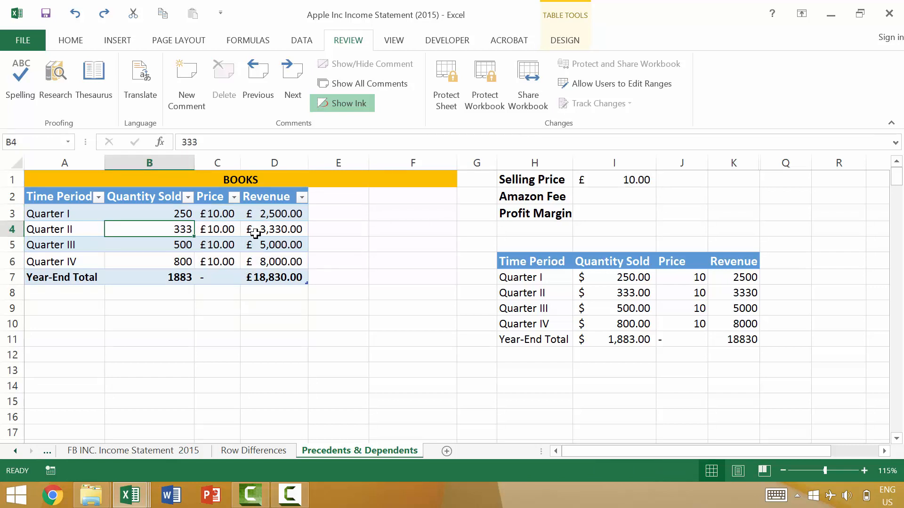
{"action": "type", "text": "350"}
{"action": "key", "text": "Return"}
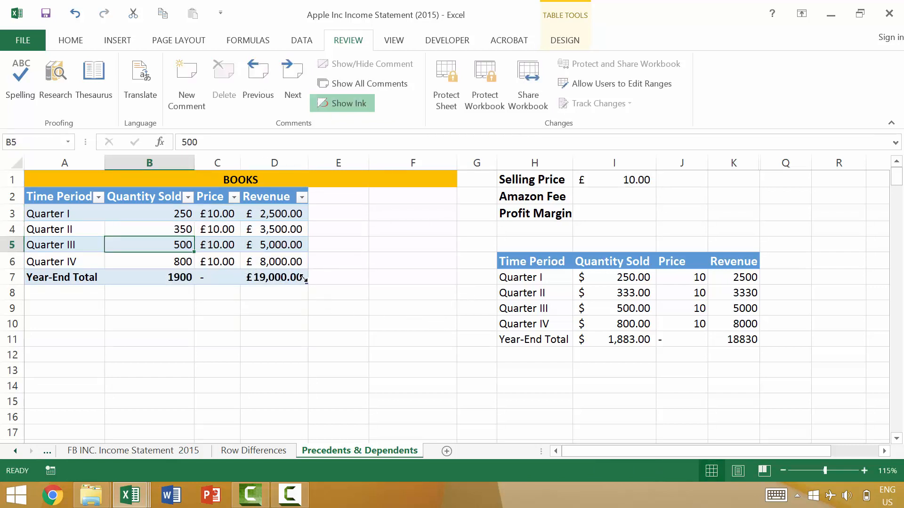
Set the selling price in I1 to 15.
{"action": "left_click", "coordinate": [629, 179]}
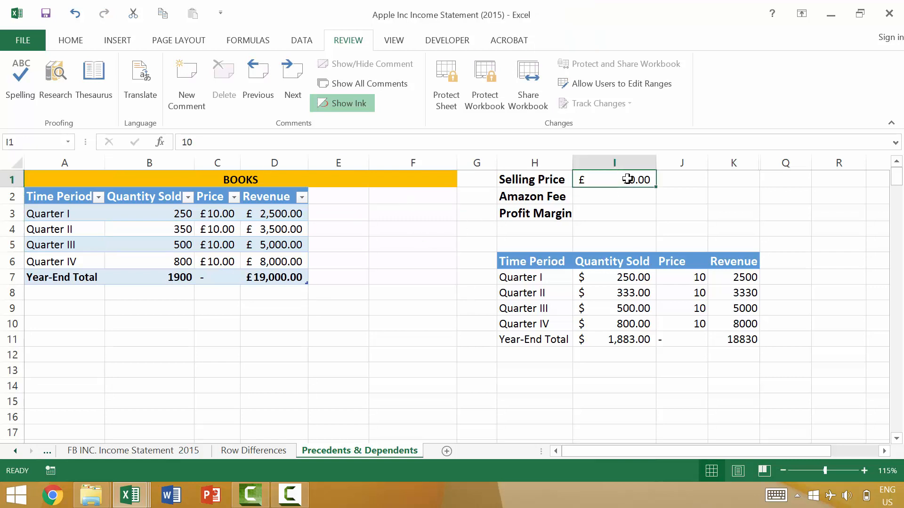
{"action": "type", "text": "150"}
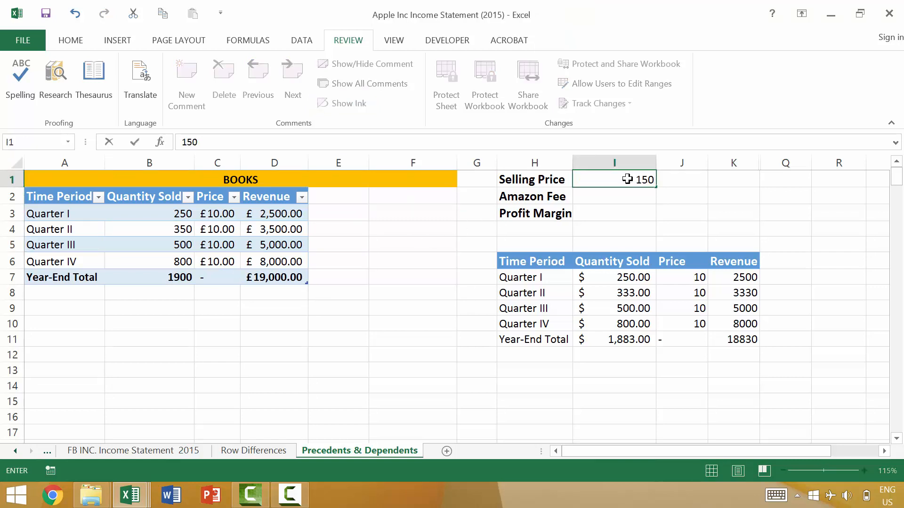
{"action": "key", "text": "Return"}
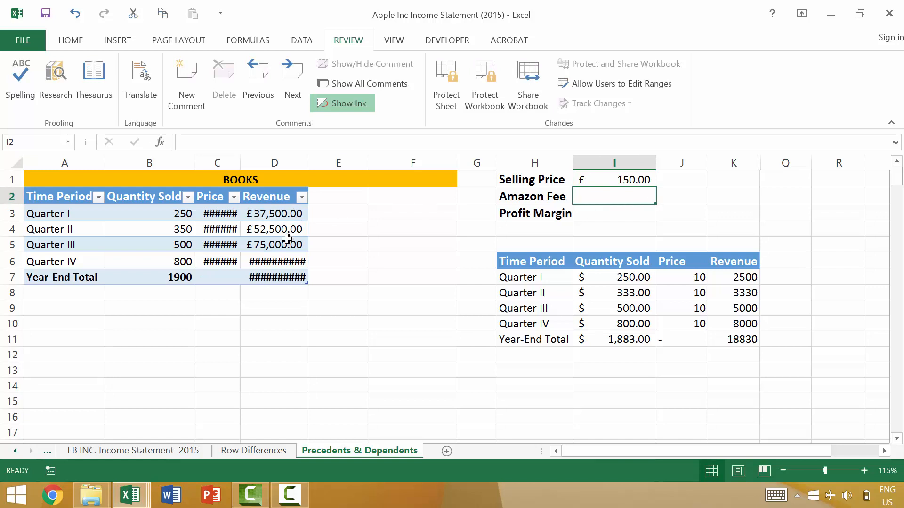
{"action": "left_click", "coordinate": [640, 180]}
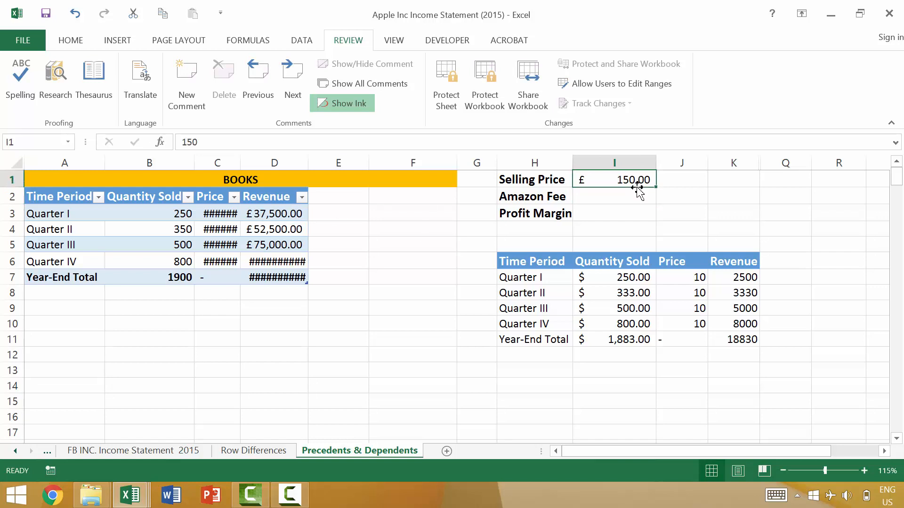
{"action": "double_click", "coordinate": [637, 188]}
{"action": "key", "text": "BackSpace"}
{"action": "key", "text": "Return"}
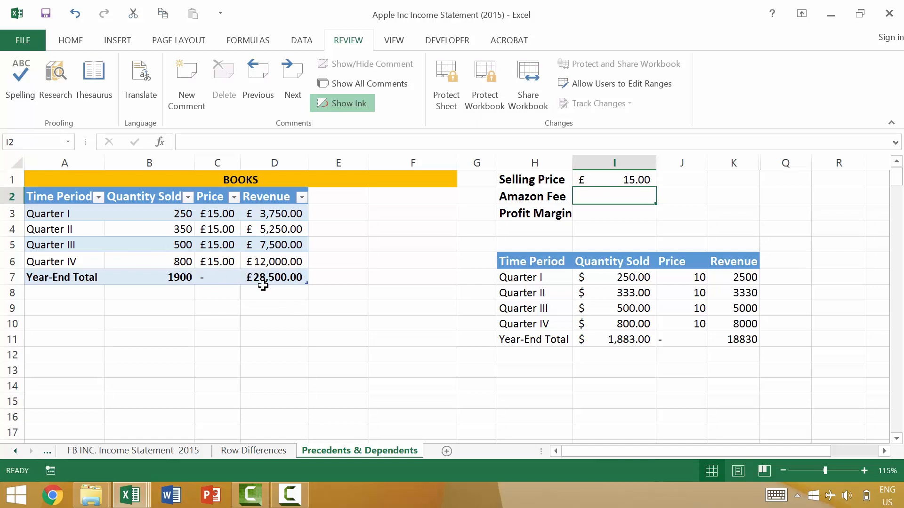
Repeat the direct precedents selection for D7, then repeat the selection of its precedents at all levels.
{"action": "left_click", "coordinate": [278, 276]}
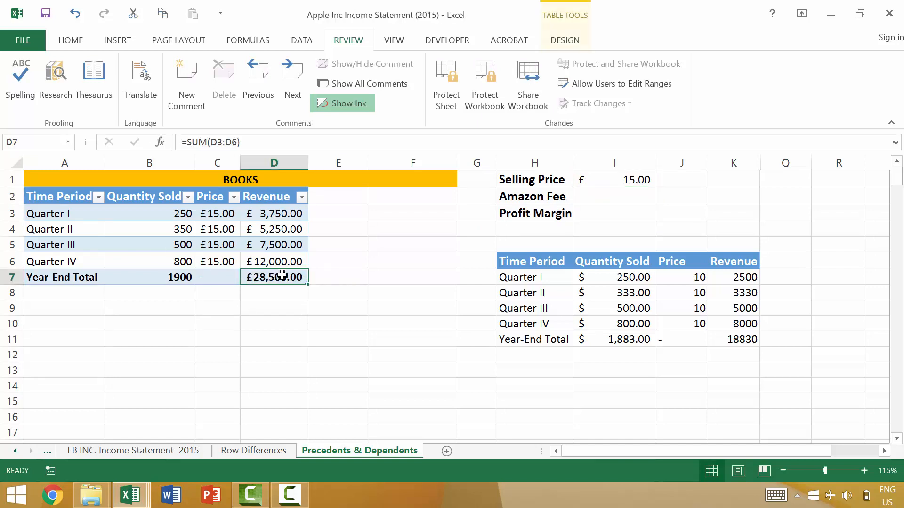
{"action": "key", "text": "ctrl+bracketleft"}
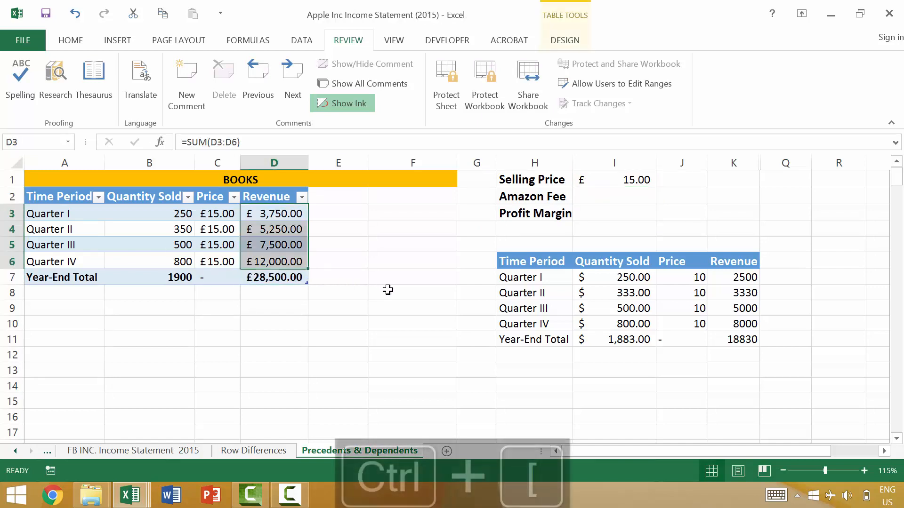
{"action": "left_click", "coordinate": [279, 278]}
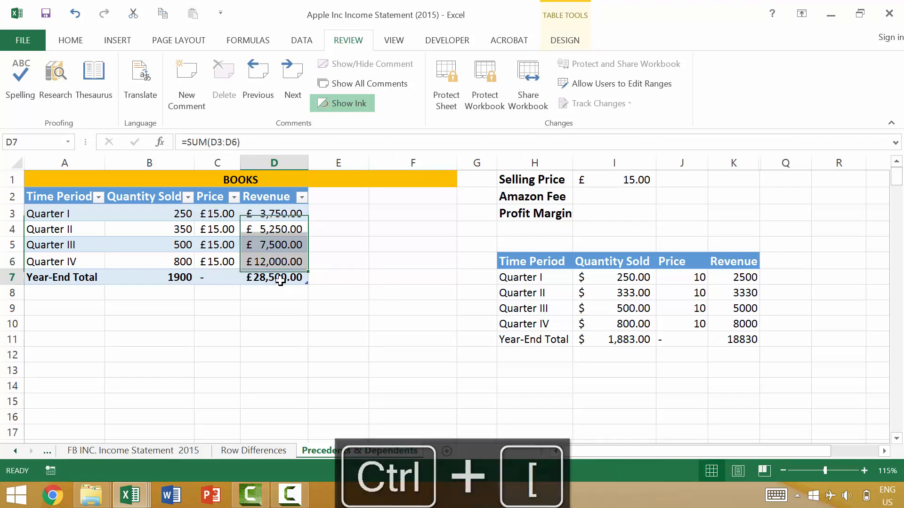
{"action": "key", "text": "ctrl+shift+backslash"}
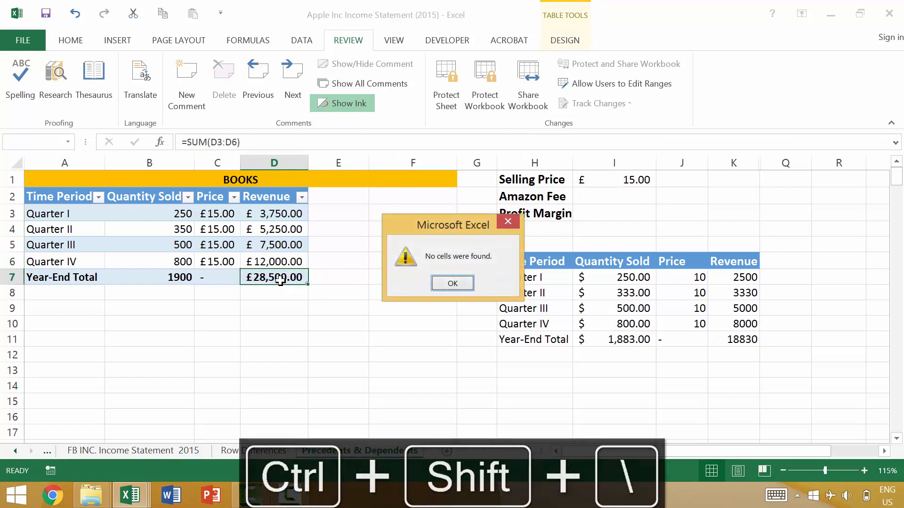
{"action": "key", "text": "Return"}
{"action": "key", "text": "ctrl+Caps_Lock"}
{"action": "key", "text": "ctrl+shift+bracketleft"}
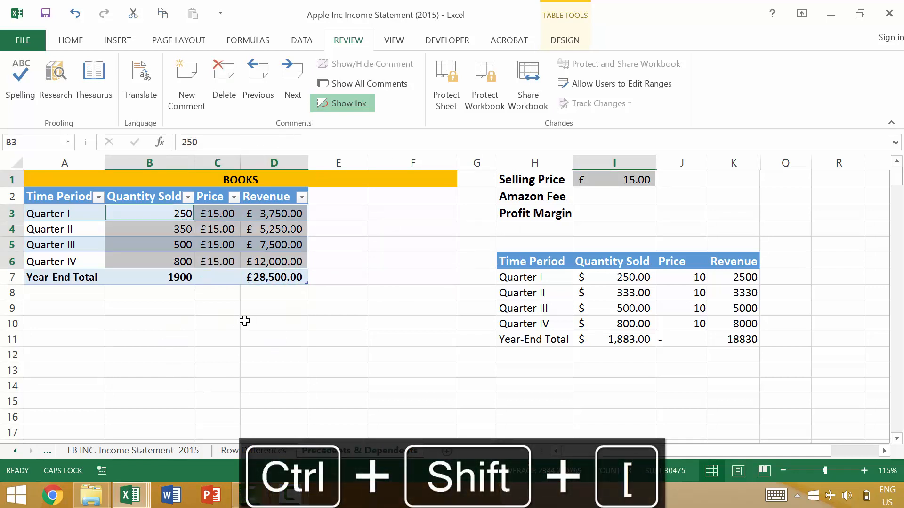
Enter the label Revenue in cell B10 below the books table.
{"action": "left_click", "coordinate": [199, 322]}
{"action": "left_click", "coordinate": [148, 319]}
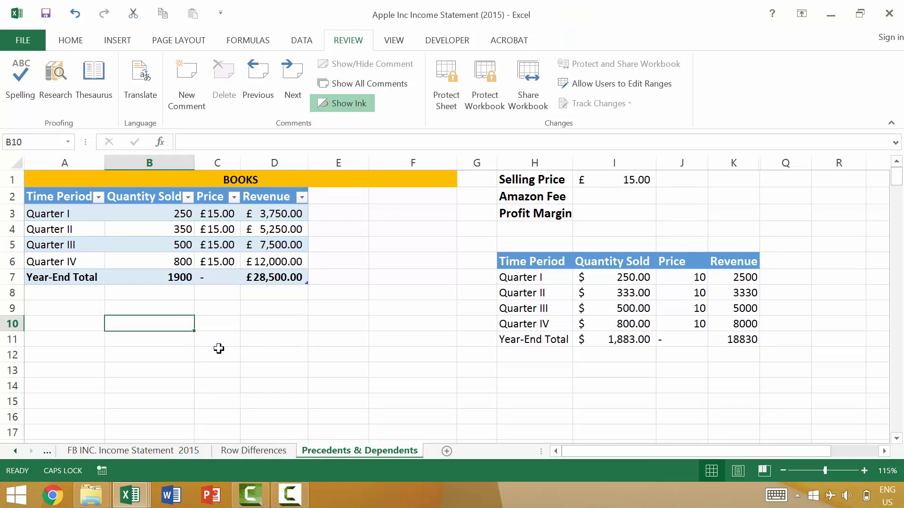
{"action": "type", "text": "rEV"}
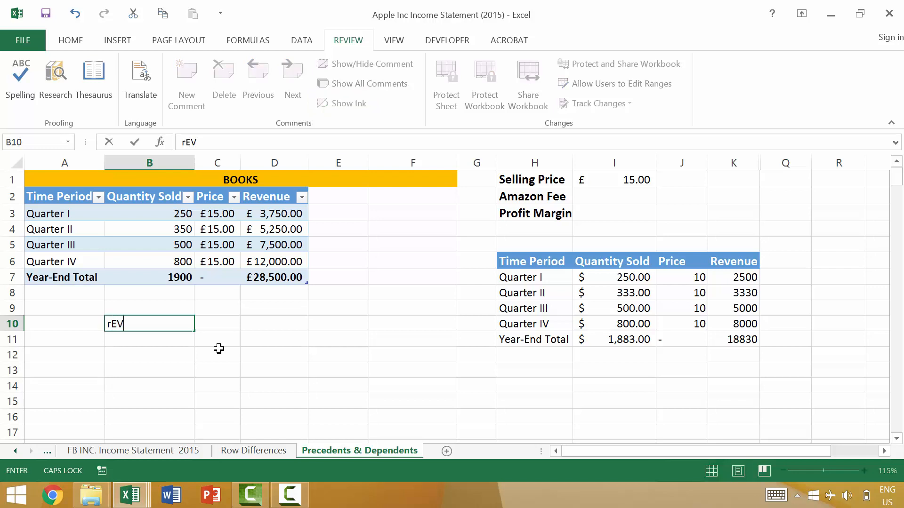
{"action": "key", "text": "BackSpace"}
{"action": "key", "text": "BackSpace"}
{"action": "key", "text": "Caps_Lock"}
{"action": "key", "text": "BackSpace"}
{"action": "type", "text": "Revenue"}
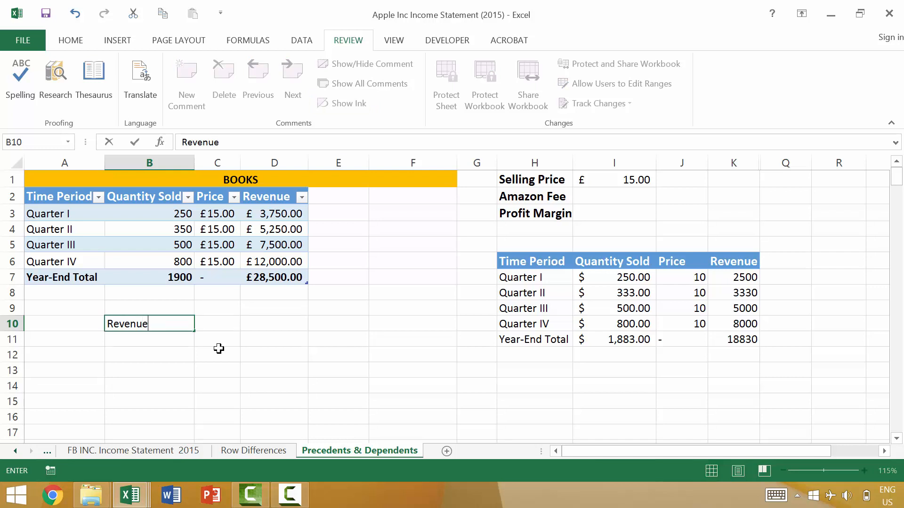
{"action": "key", "text": "Return"}
Add the labels Net Margin in B11 and Net Profit in B12.
{"action": "type", "text": "Net Margin"}
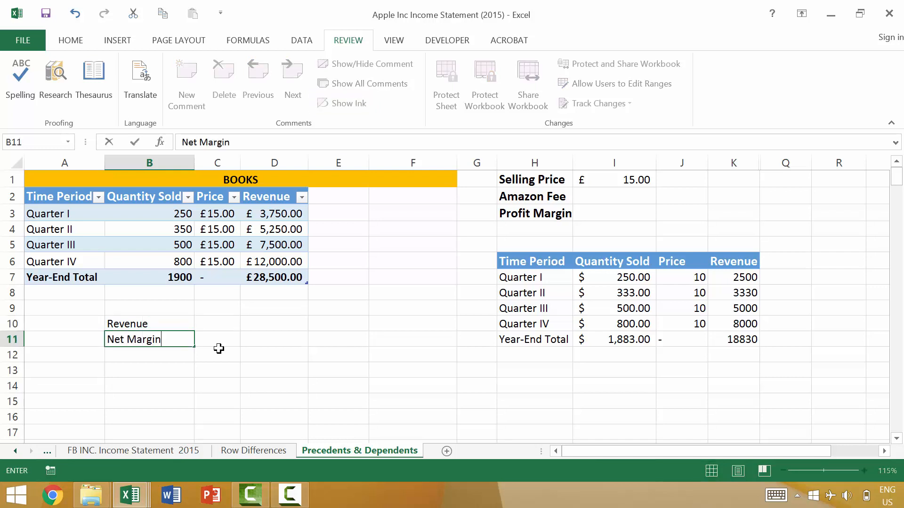
{"action": "key", "text": "Return"}
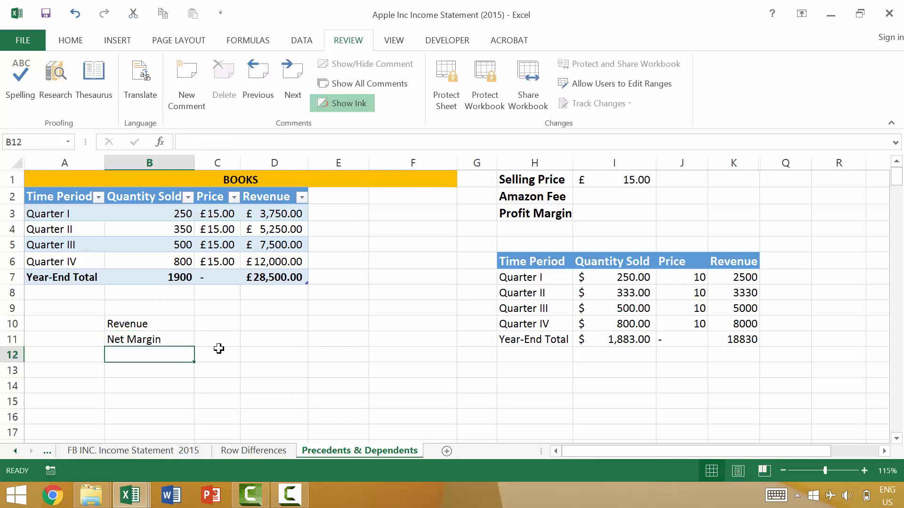
{"action": "type", "text": "Net P"}
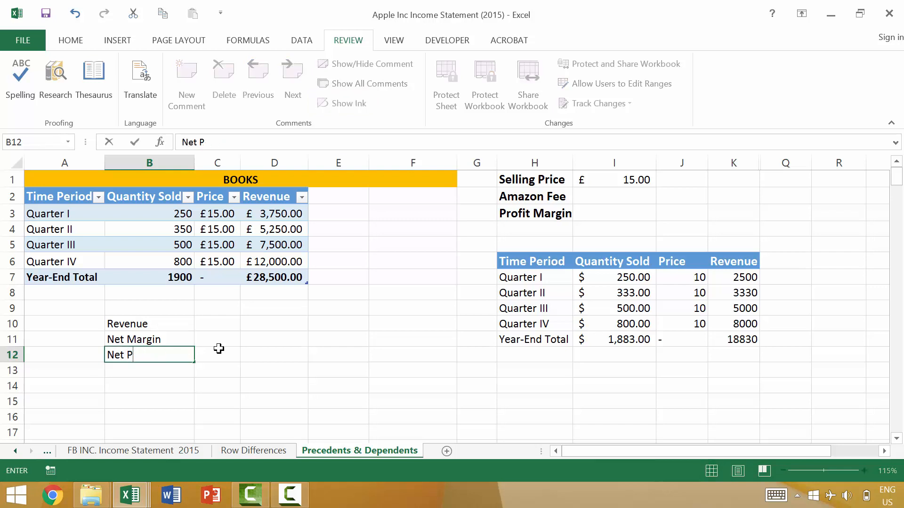
{"action": "type", "text": "Rofit"}
{"action": "key", "text": "Up"}
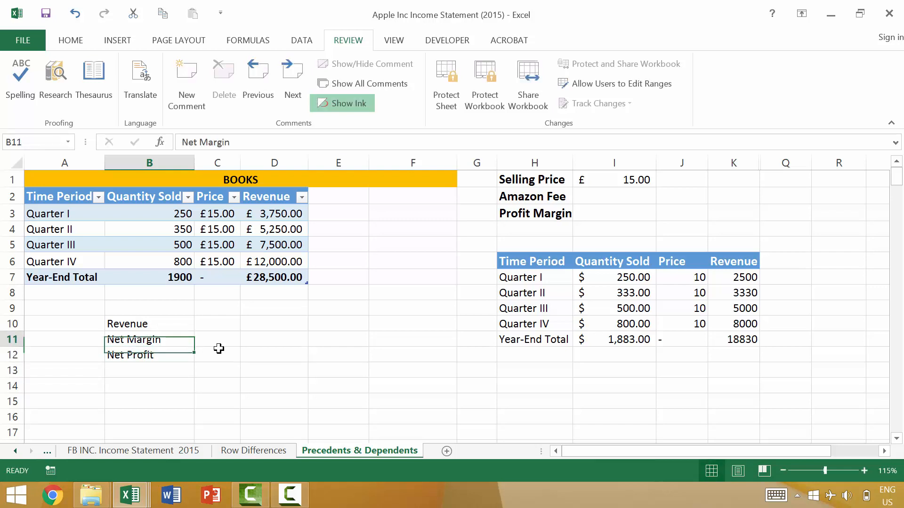
Enter the formula =D7 in C10 to link the Revenue row to the year-end revenue total.
{"action": "key", "text": "Up"}
{"action": "key", "text": "Right"}
{"action": "type", "text": "="}
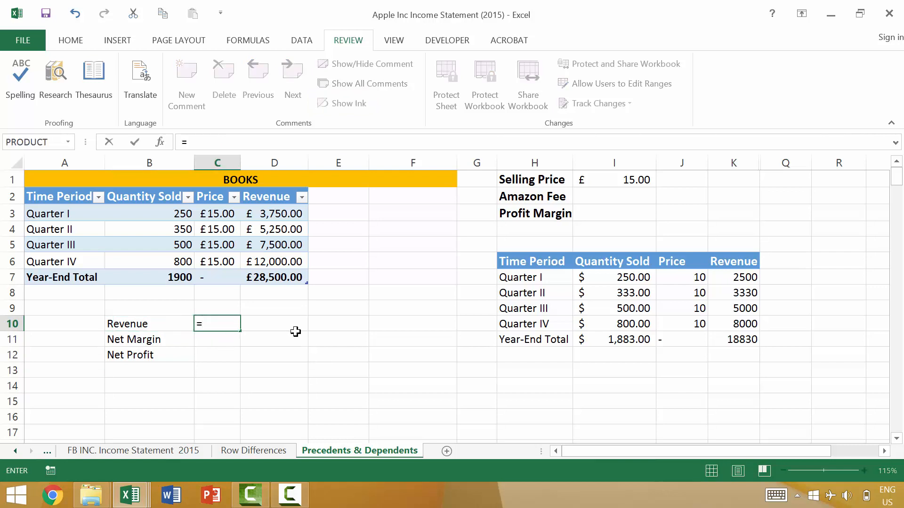
{"action": "left_click", "coordinate": [292, 278]}
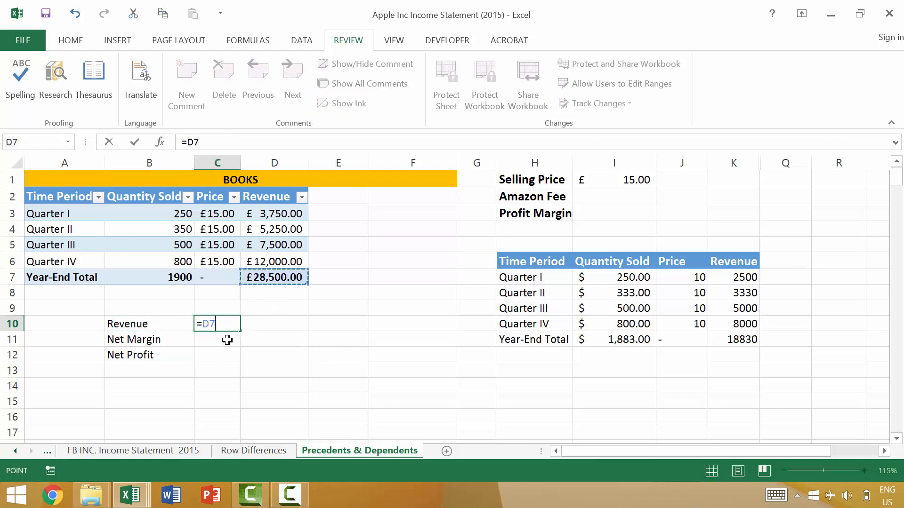
{"action": "key", "text": "Return"}
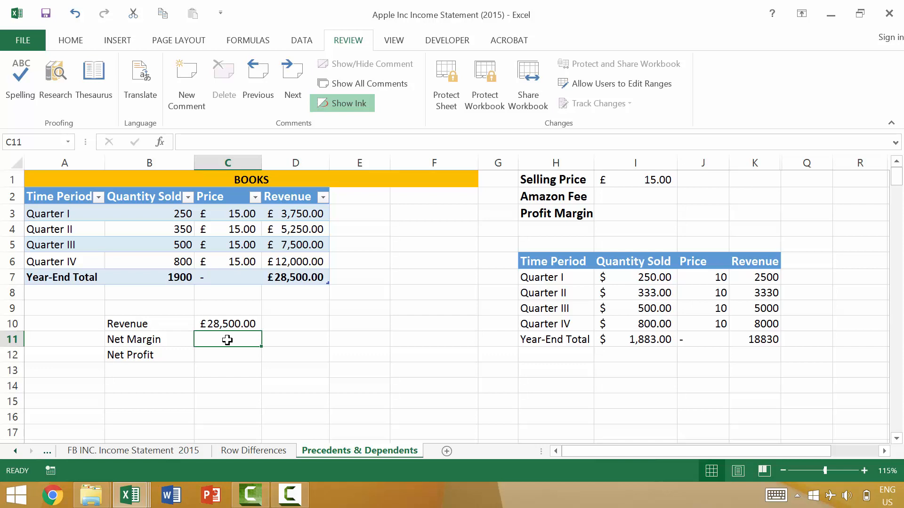
{"action": "type", "text": ".3"}
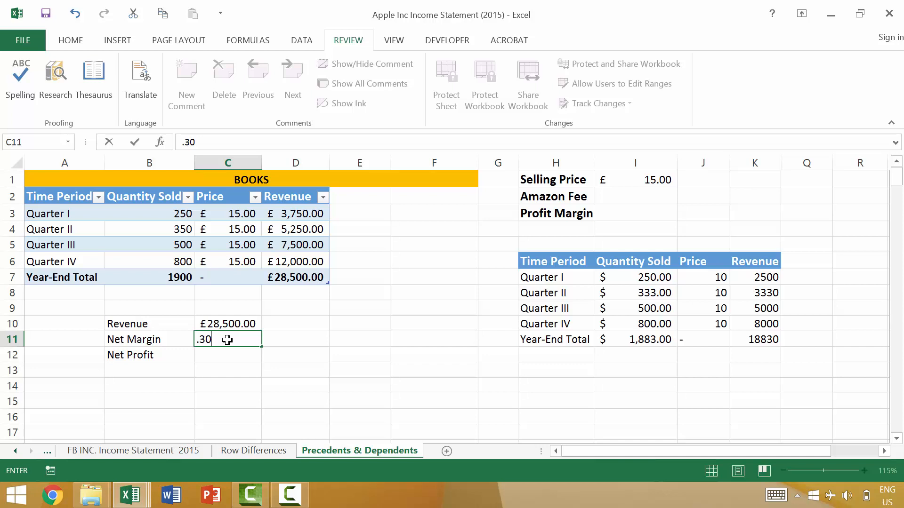
{"action": "key", "text": "BackSpace"}
{"action": "key", "text": "BackSpace"}
{"action": "key", "text": "Escape"}
{"action": "key", "text": "Left"}
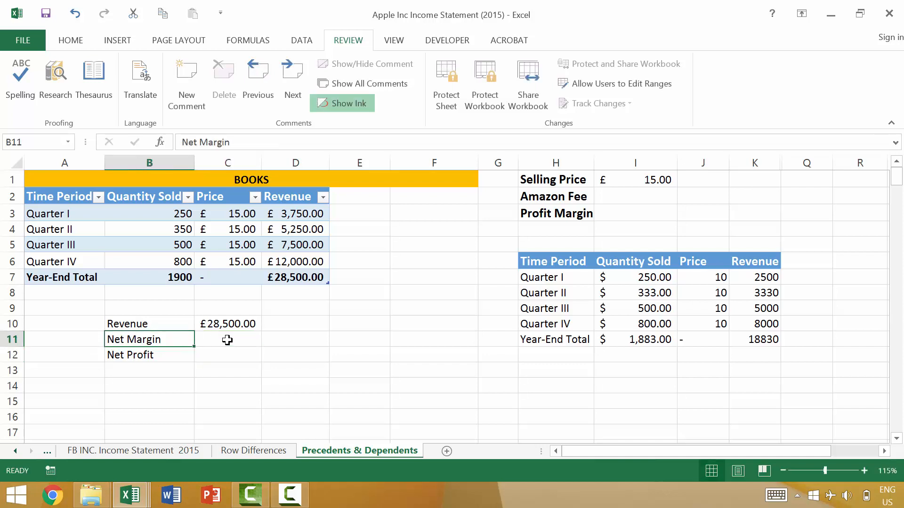
Replace the label in B11 with COGS and the label in B12 with Gross Margin.
{"action": "type", "text": "COT"}
{"action": "key", "text": "BackSpace"}
{"action": "type", "text": "GS"}
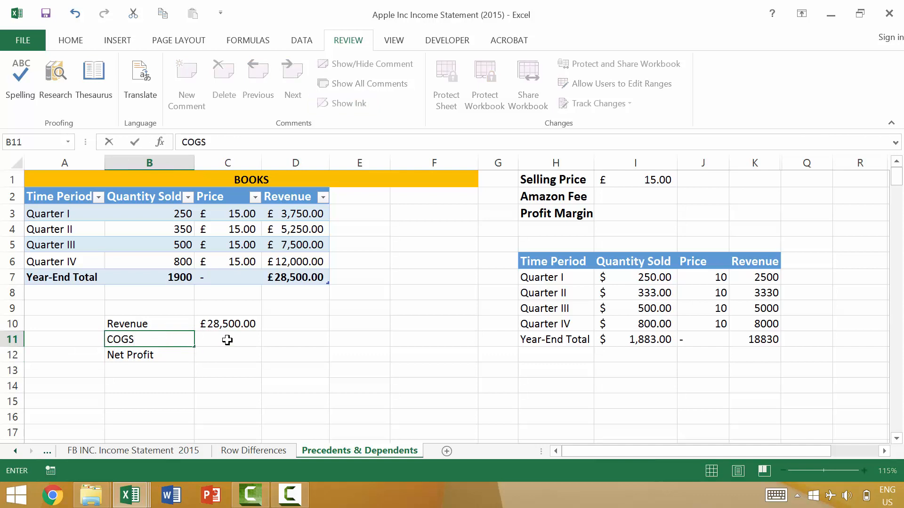
{"action": "key", "text": "Return"}
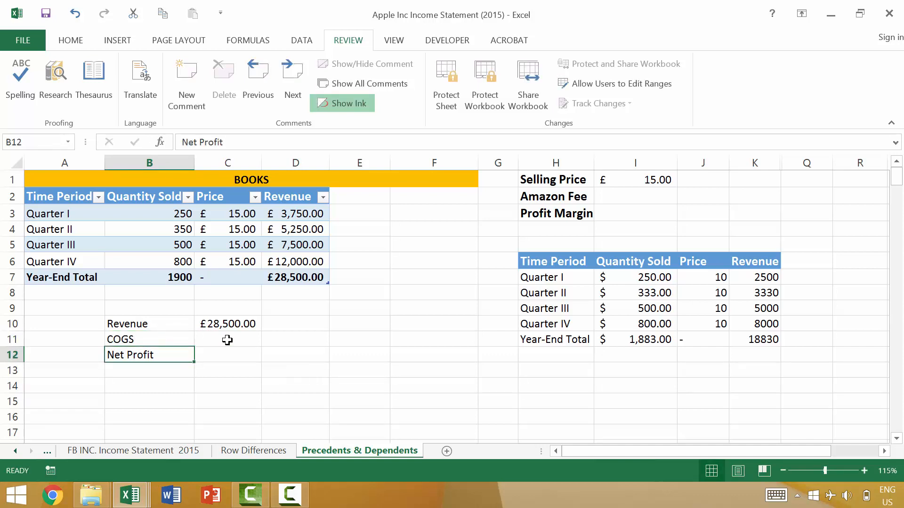
{"action": "type", "text": "Gross Margin"}
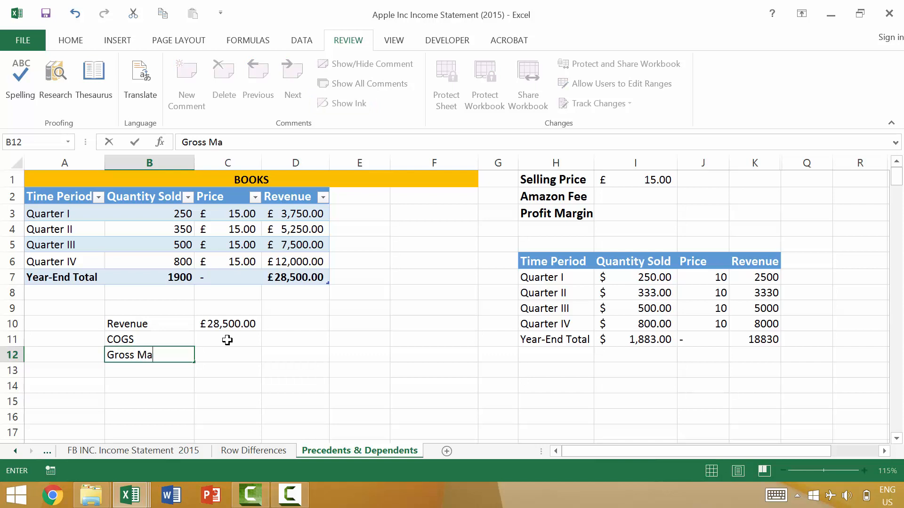
{"action": "key", "text": "ctrl+Return"}
Enter 0.35 in C11 as the COGS rate.
{"action": "left_click", "coordinate": [228, 340]}
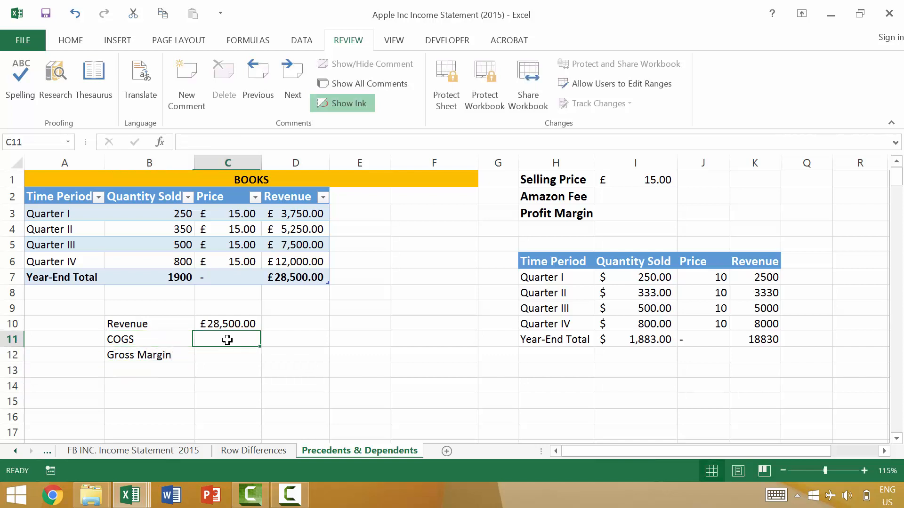
{"action": "type", "text": "."}
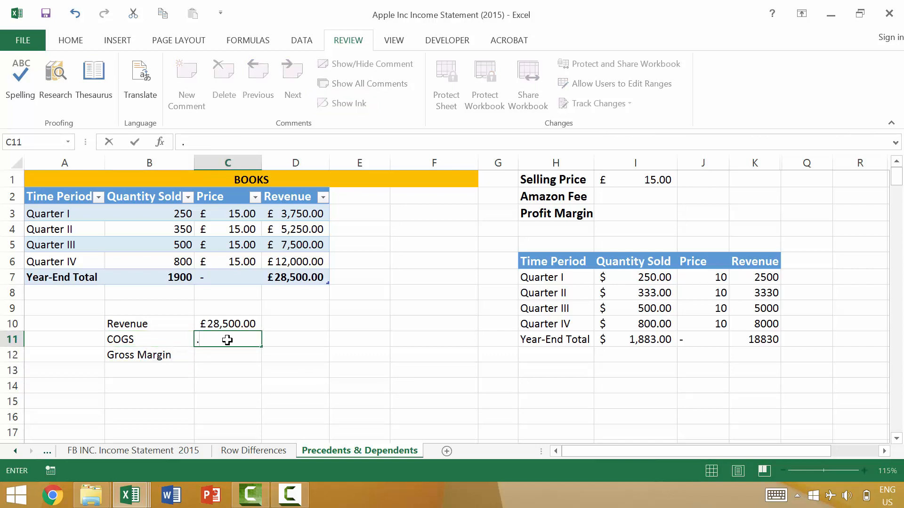
{"action": "type", "text": "35"}
{"action": "key", "text": "Return"}
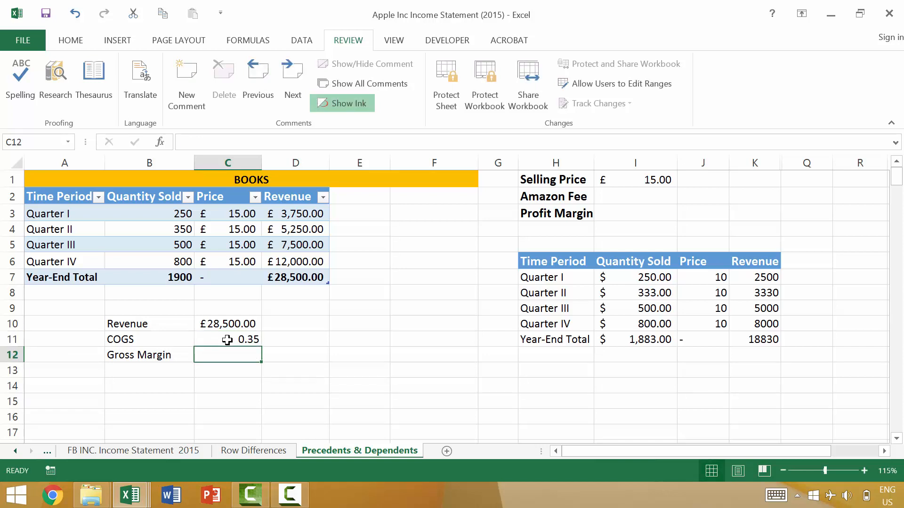
{"action": "left_click", "coordinate": [227, 340]}
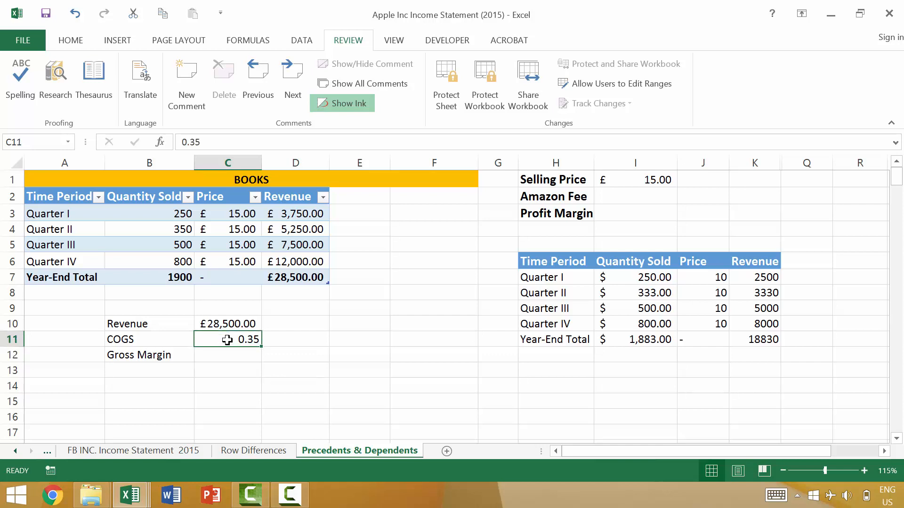
{"action": "key", "text": "Return"}
{"action": "type", "text": "="}
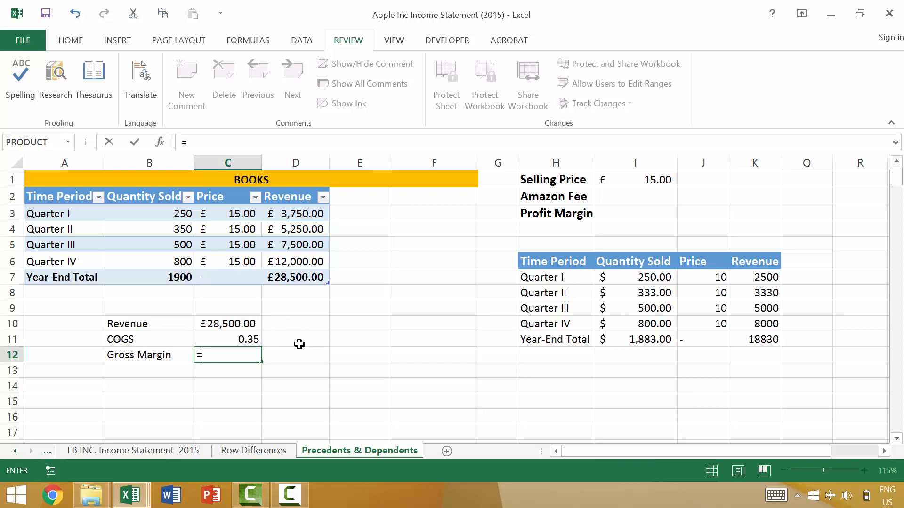
{"action": "left_click", "coordinate": [238, 339]}
{"action": "key", "text": "Escape"}
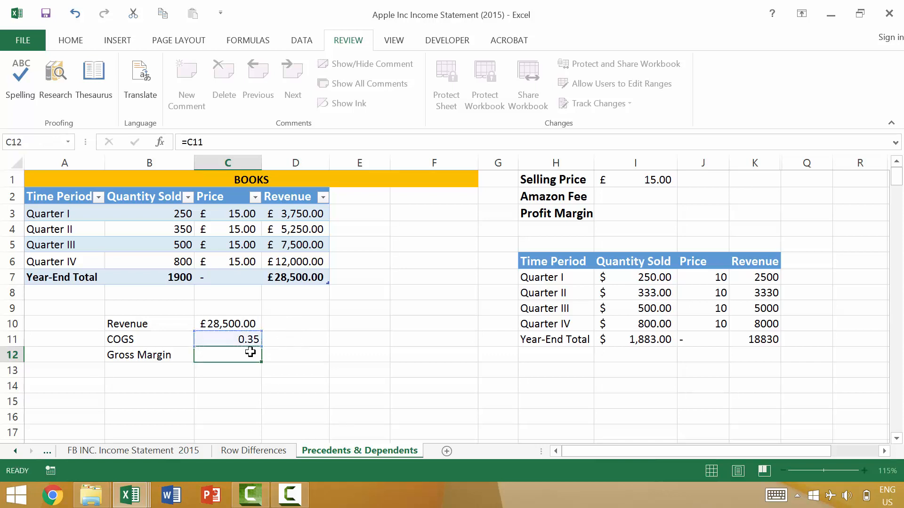
Turn the COGS entry in C11 into the formula =C10*0.35 so it is calculated from Revenue.
{"action": "left_click", "coordinate": [237, 338]}
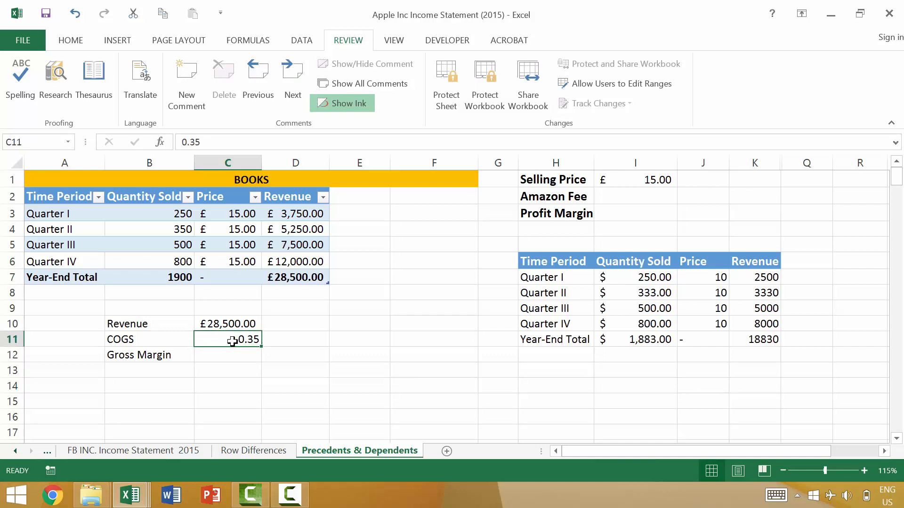
{"action": "double_click", "coordinate": [232, 341]}
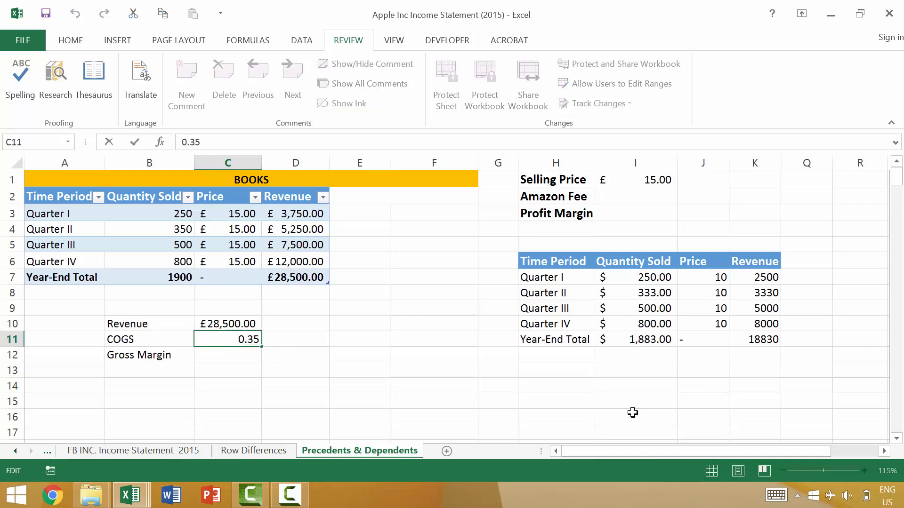
{"action": "type", "text": "="}
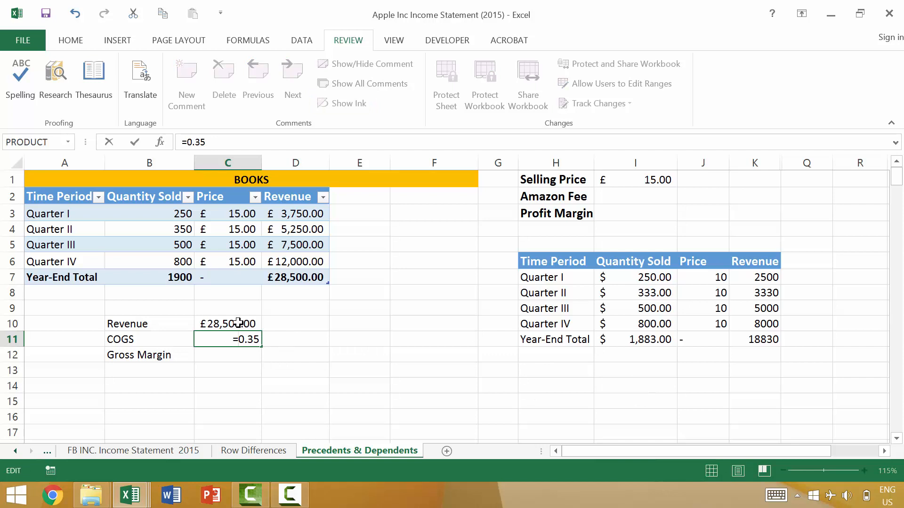
{"action": "left_click", "coordinate": [238, 324]}
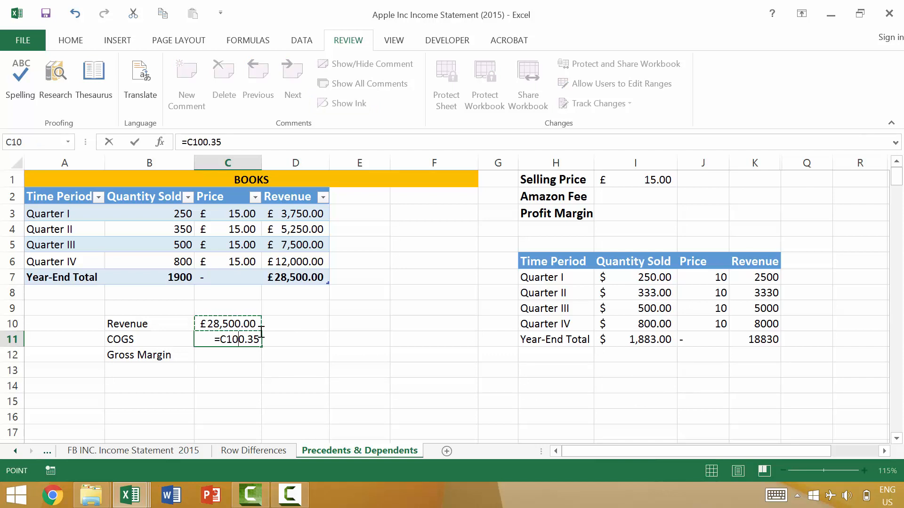
{"action": "type", "text": "*"}
{"action": "key", "text": "Return"}
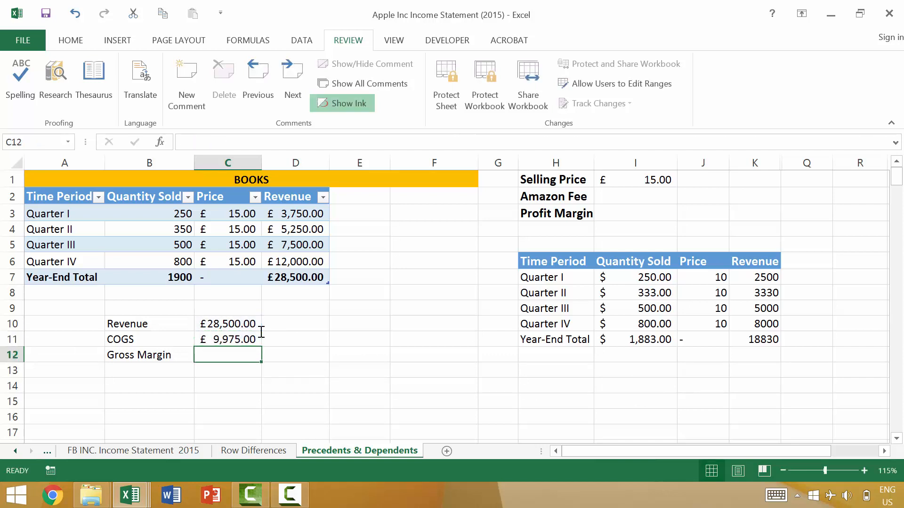
Calculate the Gross Margin in C12 with the formula =C10-C11.
{"action": "type", "text": "="}
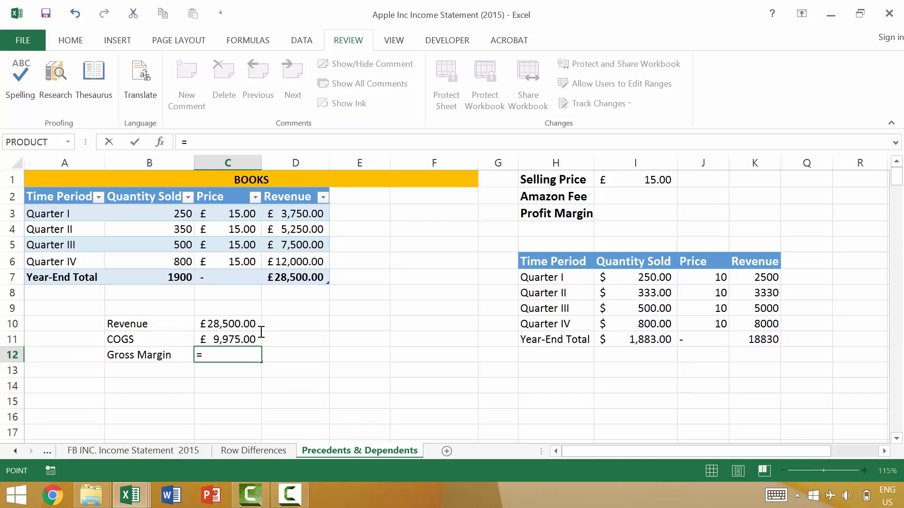
{"action": "key", "text": "Up"}
{"action": "key", "text": "Up"}
{"action": "type", "text": "-"}
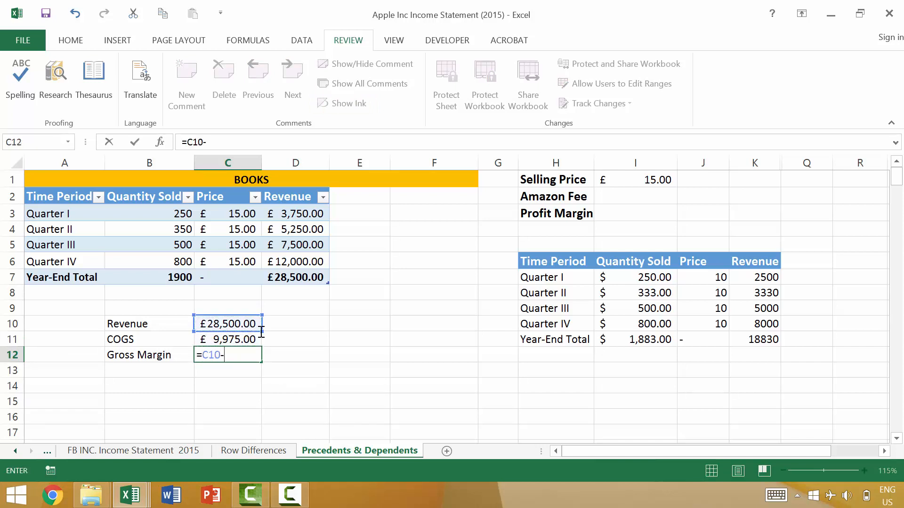
{"action": "key", "text": "Up"}
{"action": "key", "text": "Return"}
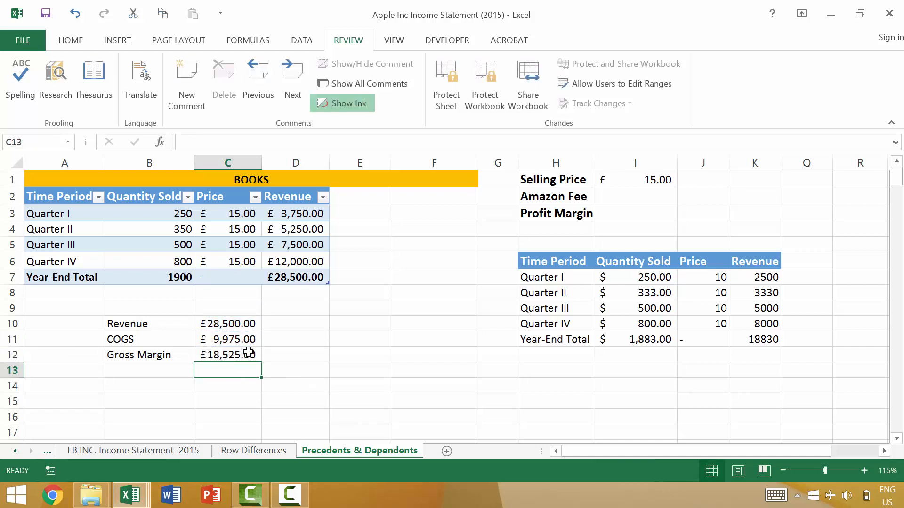
Add the label other costs in B13 and enter 100000 beside it in C13.
{"action": "left_click", "coordinate": [158, 370]}
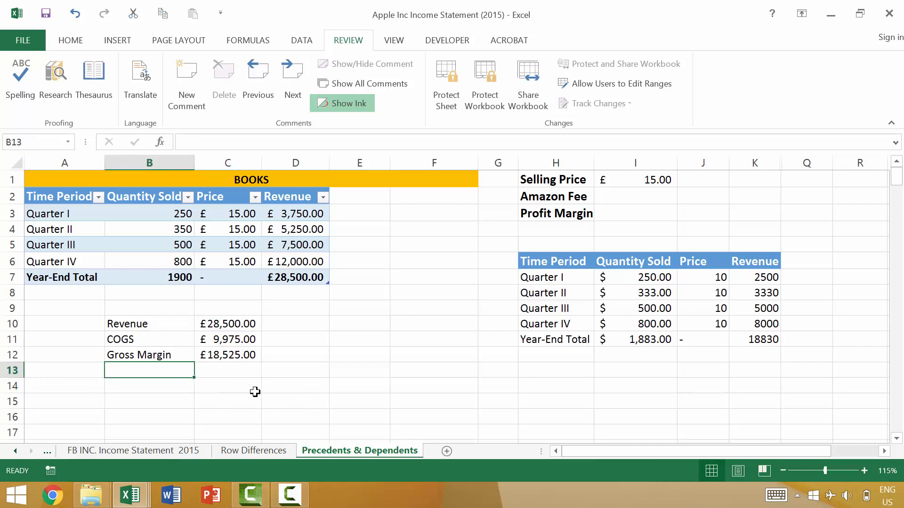
{"action": "type", "text": "="}
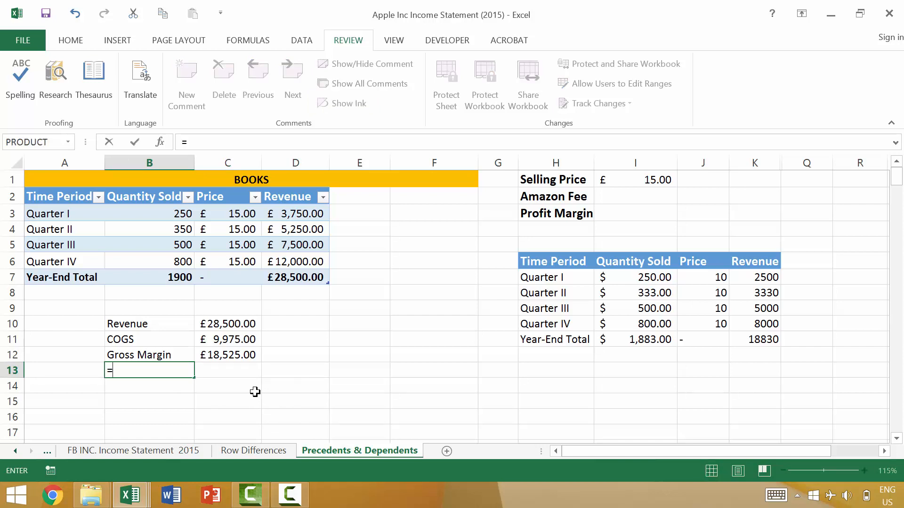
{"action": "key", "text": "BackSpace"}
{"action": "type", "text": "other costs"}
{"action": "key", "text": "Tab"}
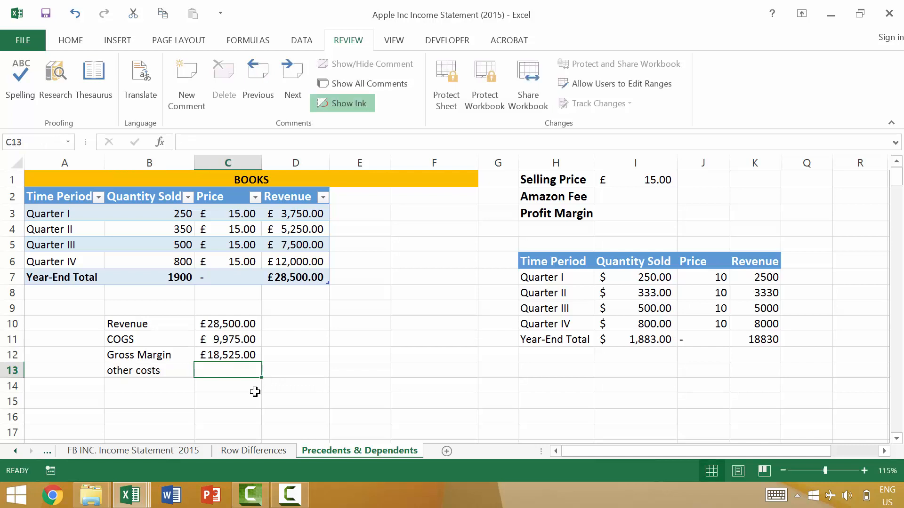
{"action": "type", "text": "100000"}
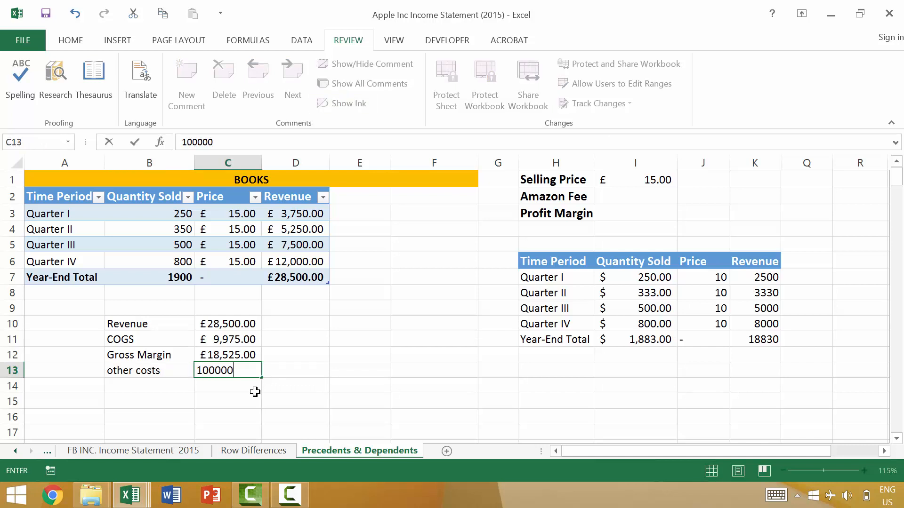
{"action": "key", "text": "Return"}
Correct the other costs amount in C13 to 10000.
{"action": "key", "text": "Up"}
{"action": "key", "text": "Right"}
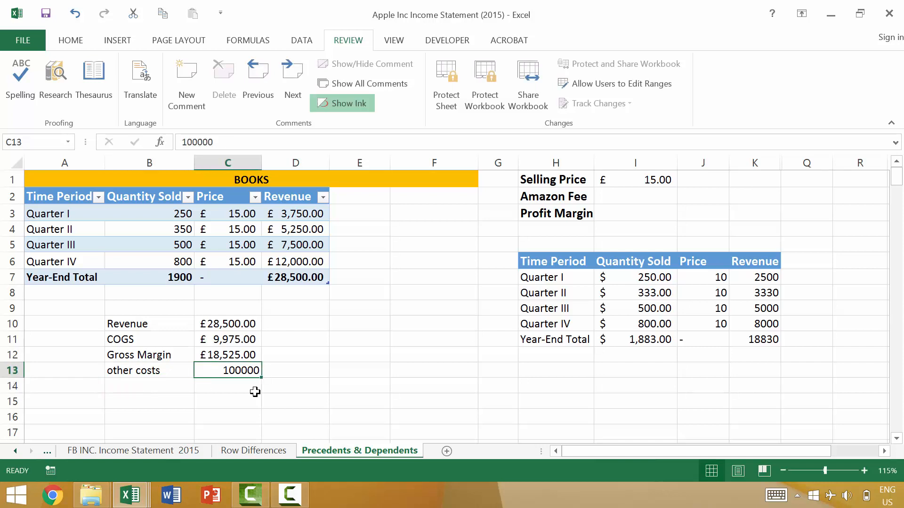
{"action": "key", "text": "F2"}
{"action": "key", "text": "BackSpace"}
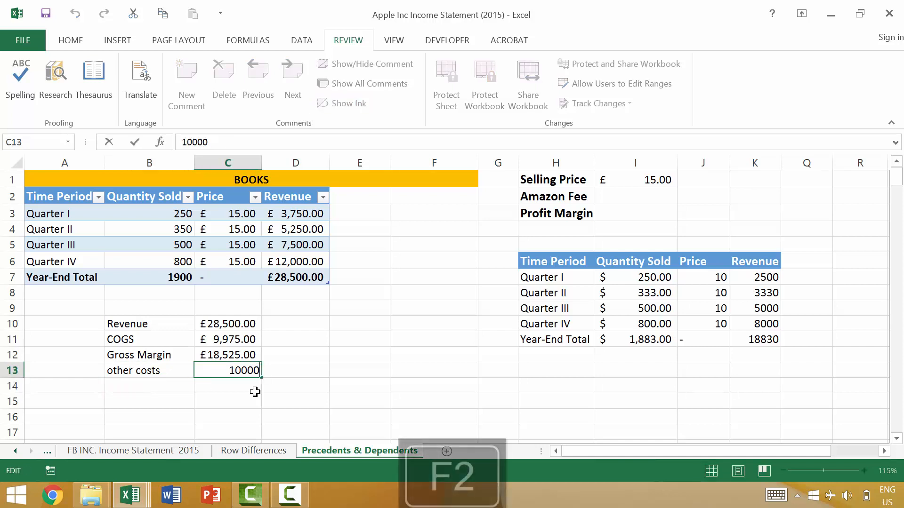
{"action": "key", "text": "Return"}
Add the label Profit in B14 and calculate it in C14 with the formula =C12-C13.
{"action": "key", "text": "Left"}
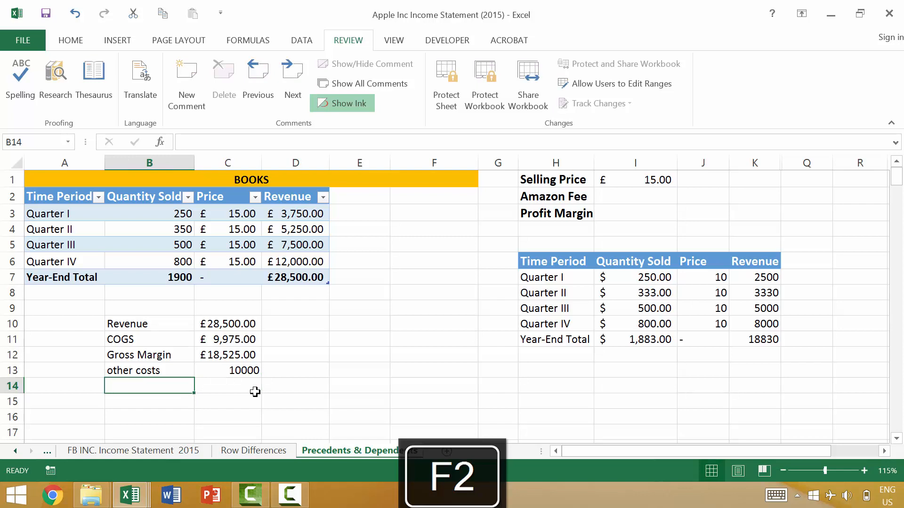
{"action": "type", "text": "Profit"}
{"action": "key", "text": "Tab"}
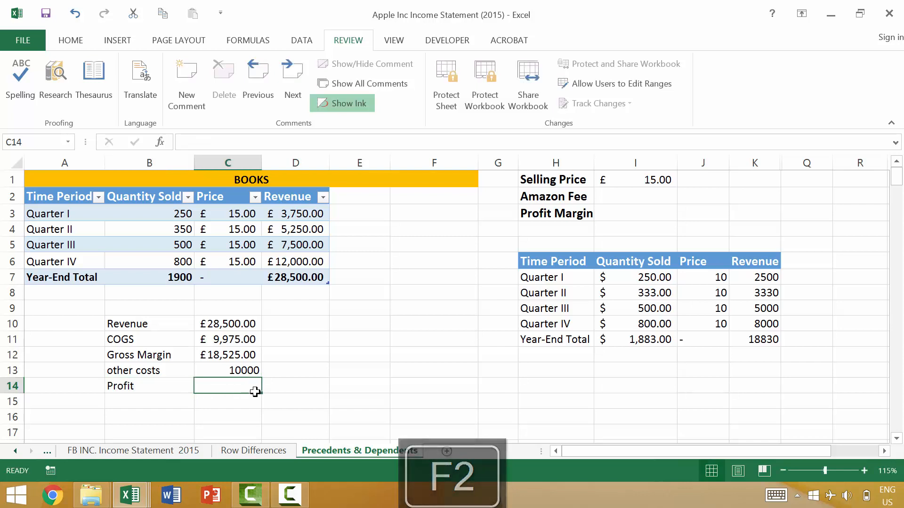
{"action": "type", "text": "="}
{"action": "key", "text": "Up"}
{"action": "key", "text": "Up"}
{"action": "type", "text": "-"}
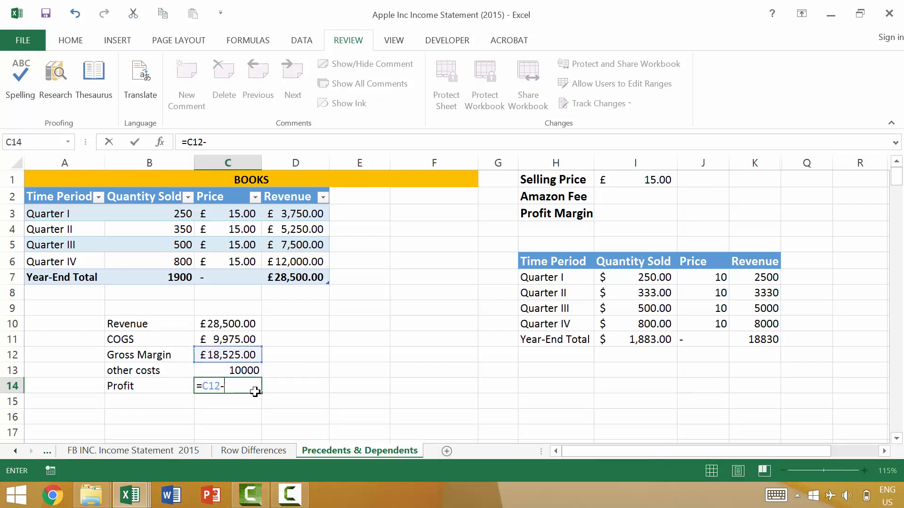
{"action": "key", "text": "Up"}
{"action": "key", "text": "Return"}
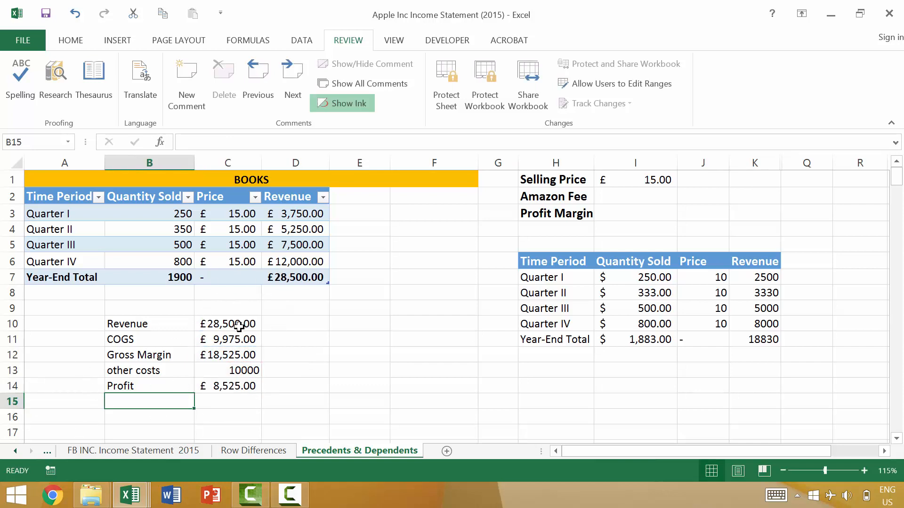
Select the direct dependents of the year-end revenue total in D7, then select its dependents at all levels.
{"action": "left_click", "coordinate": [295, 281]}
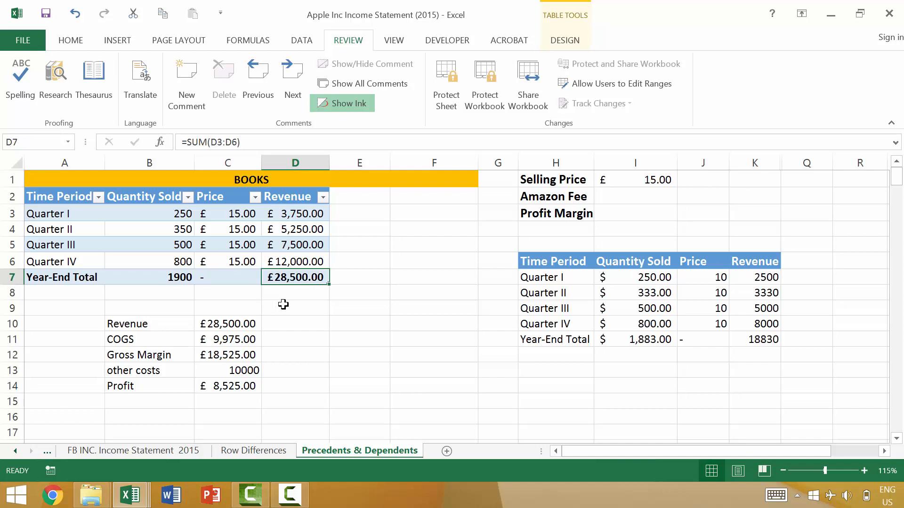
{"action": "key", "text": "ctrl+bracketright"}
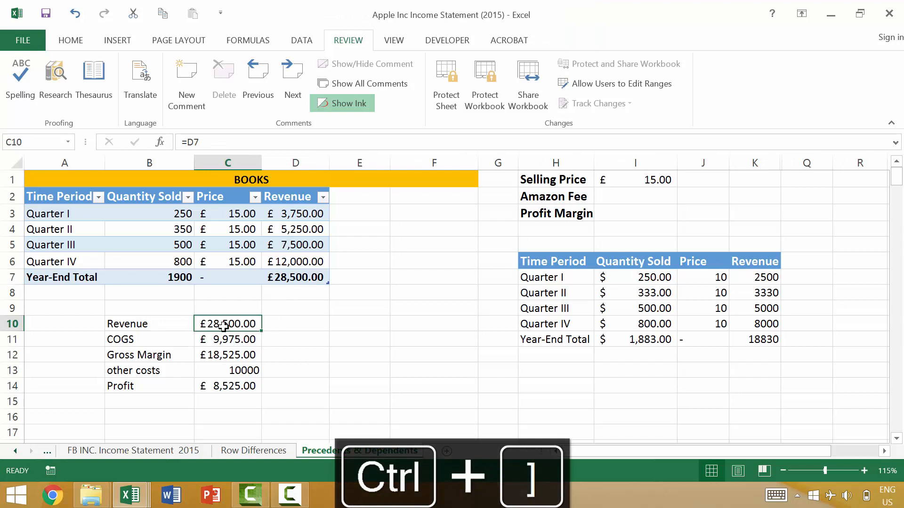
{"action": "left_click", "coordinate": [304, 277]}
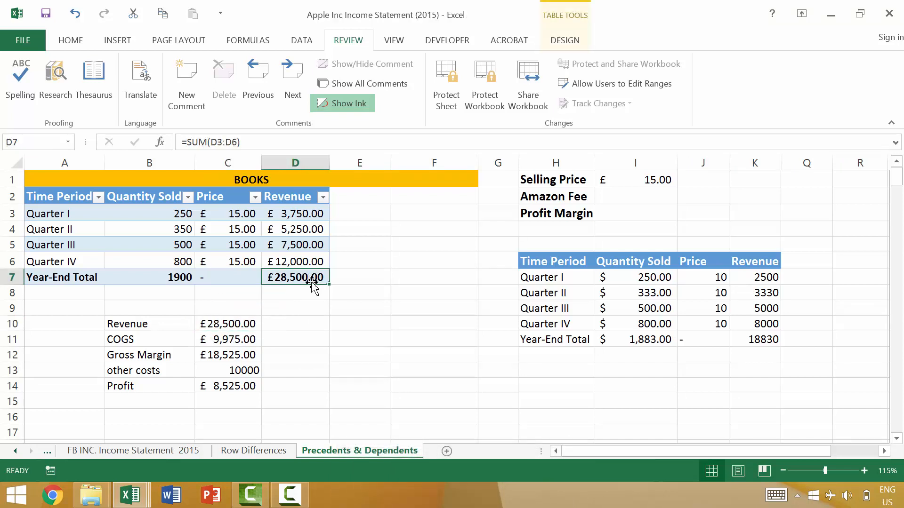
{"action": "key", "text": "ctrl+shift+bracketright"}
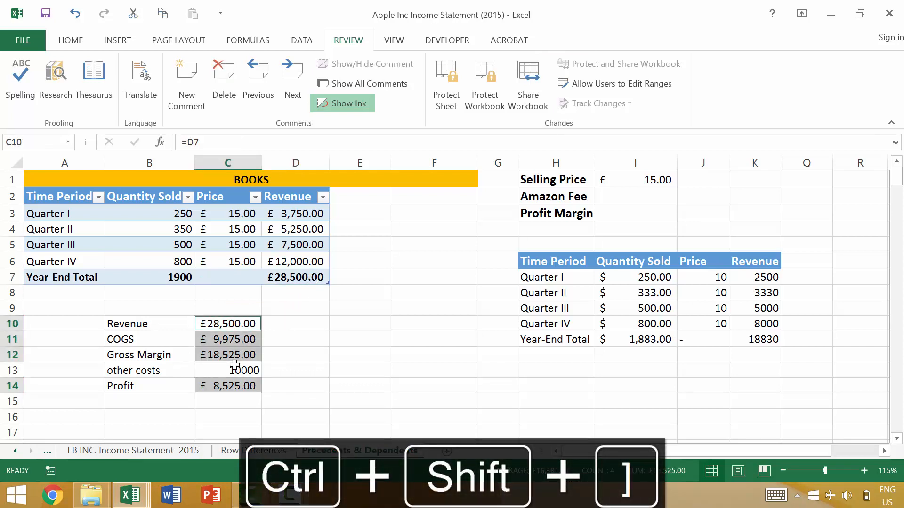
{"action": "left_click", "coordinate": [352, 327]}
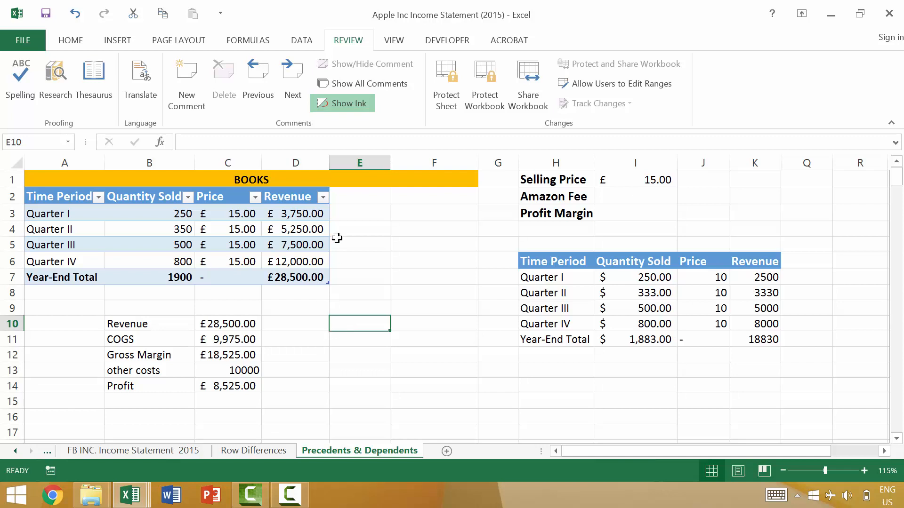
Hide column D, which holds the Revenue figures of the books table.
{"action": "left_click", "coordinate": [296, 163]}
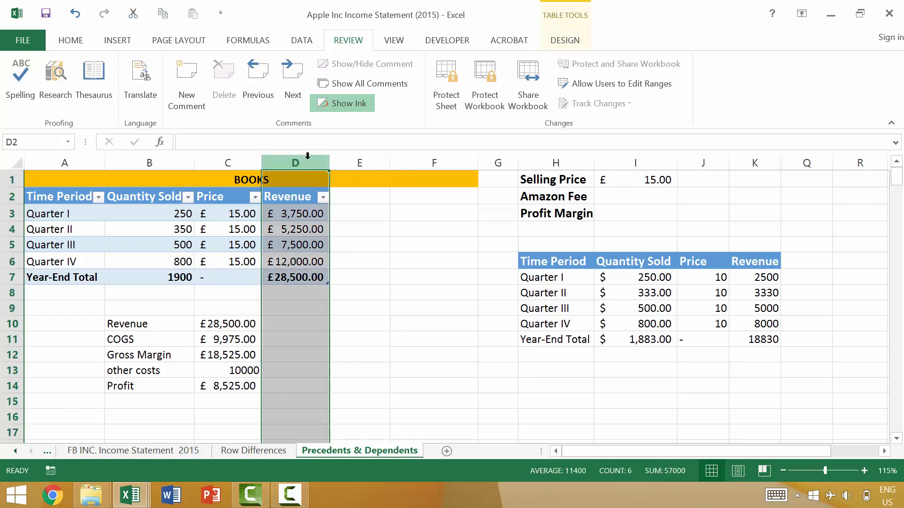
{"action": "key", "text": "ctrl+0"}
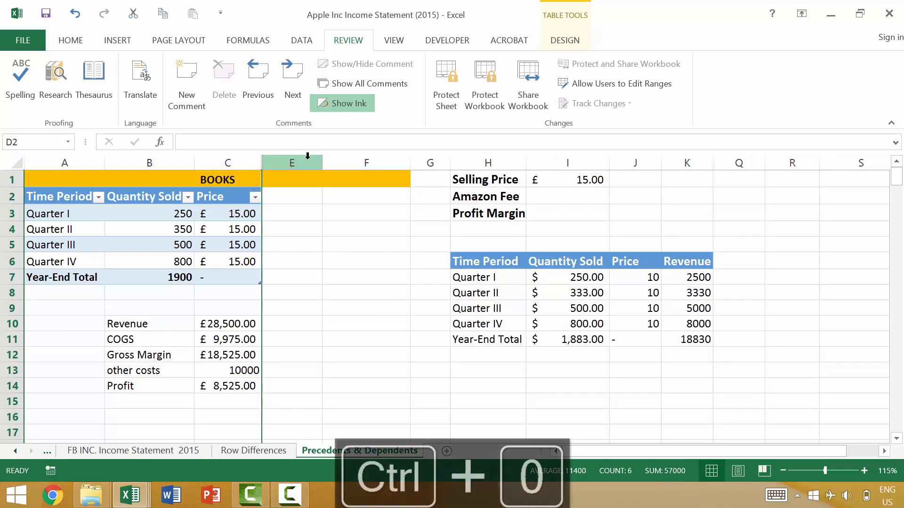
{"action": "left_click", "coordinate": [316, 223]}
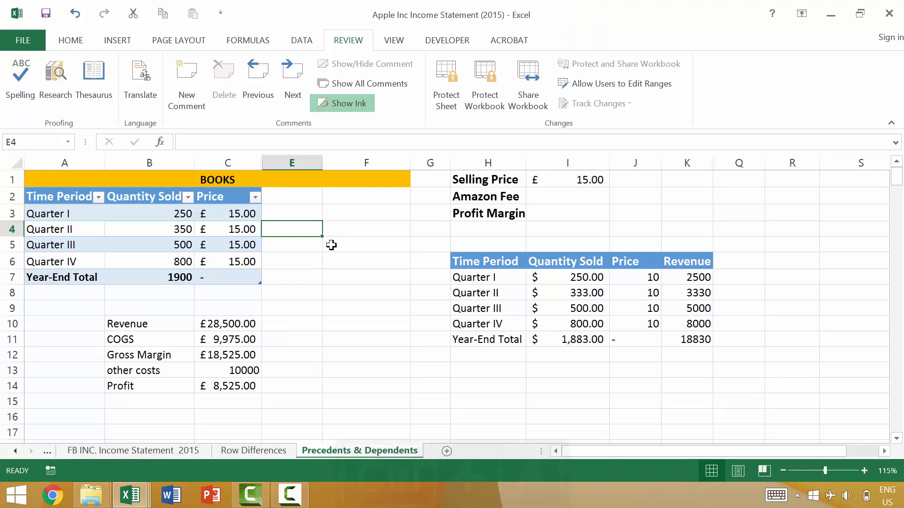
Fill the entire Precedents & Dependents sheet with yellow, including hidden cells, and undo the fill.
{"action": "key", "text": "ctrl+a"}
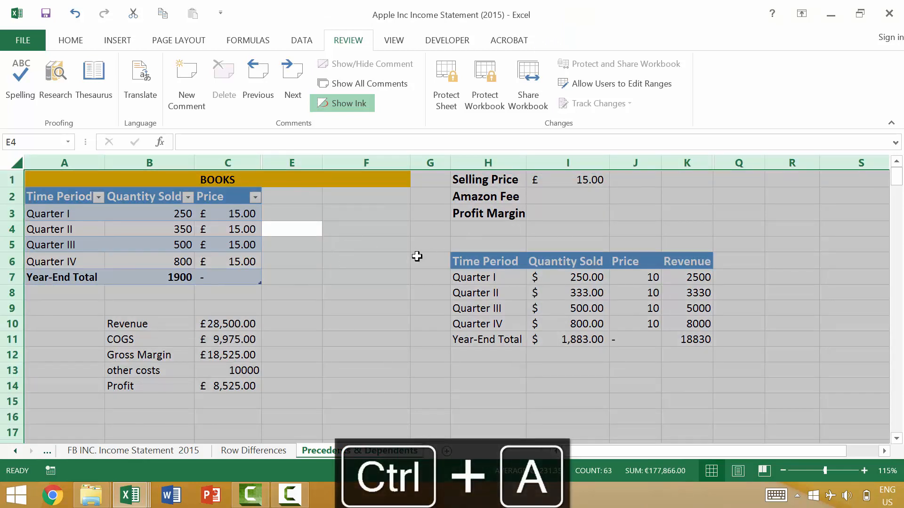
{"action": "left_click", "coordinate": [72, 41]}
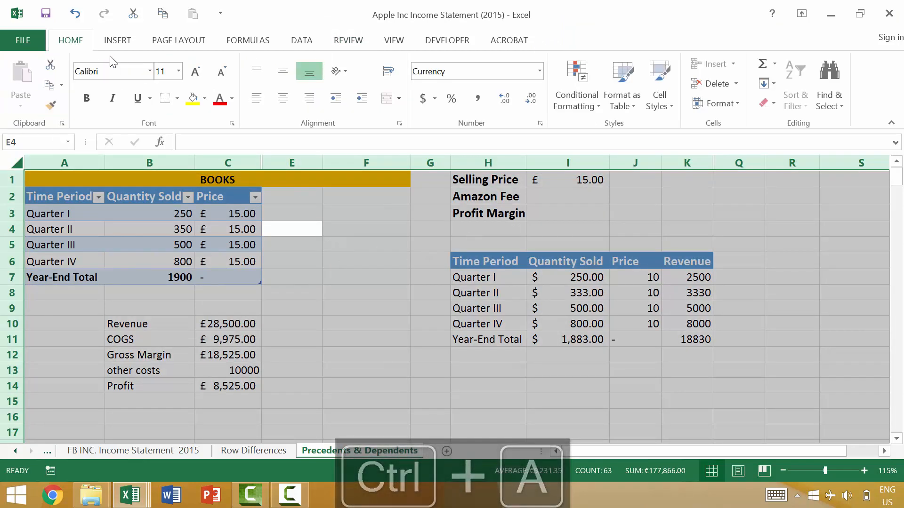
{"action": "left_click", "coordinate": [192, 98]}
{"action": "left_click", "coordinate": [330, 244]}
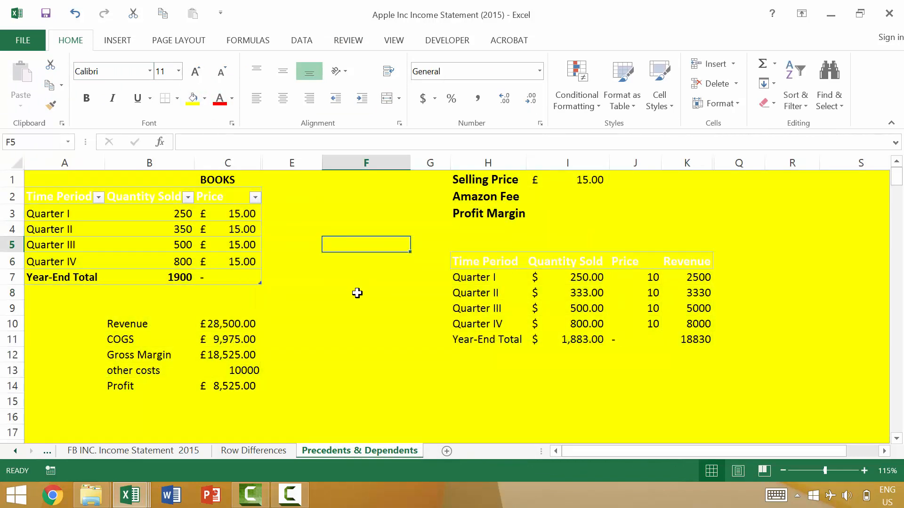
{"action": "key", "text": "ctrl+z"}
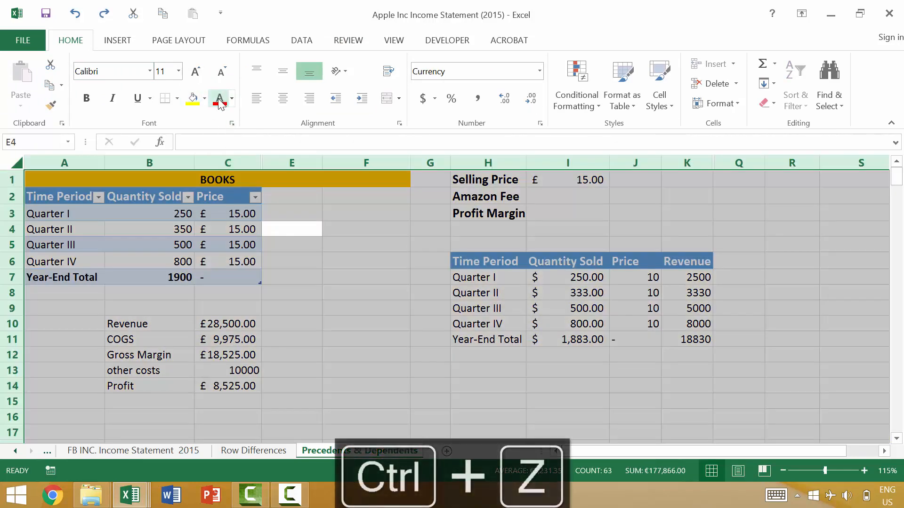
Unhide column D to check the red font colour applied to the whole sheet, and undo the colouring and unhiding.
{"action": "left_click", "coordinate": [345, 260]}
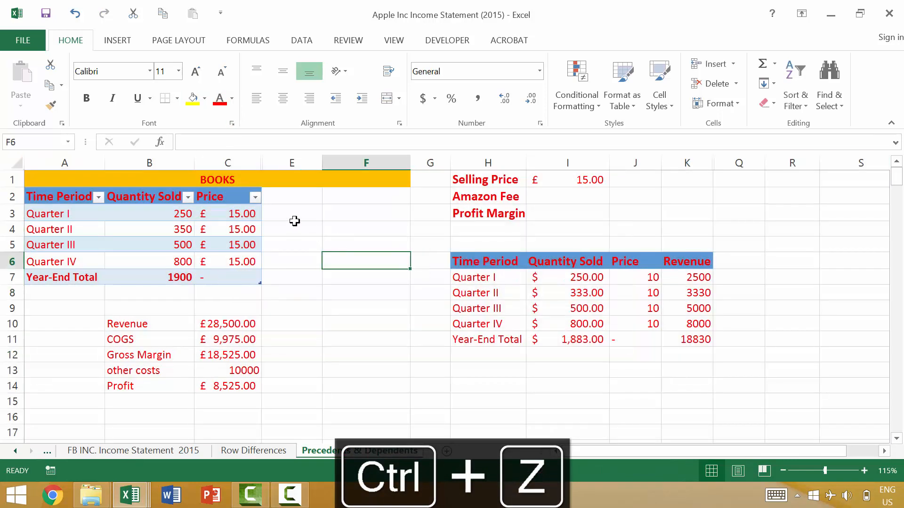
{"action": "double_click", "coordinate": [263, 164]}
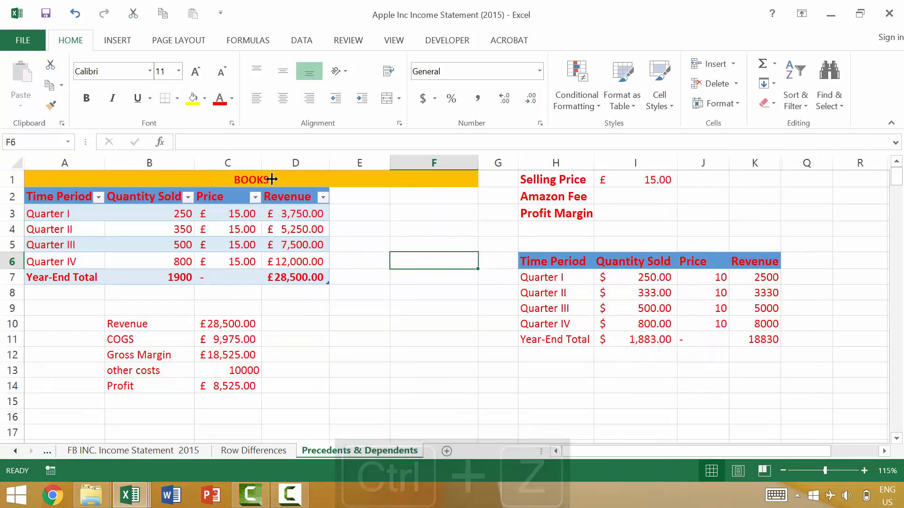
{"action": "key", "text": "ctrl+z"}
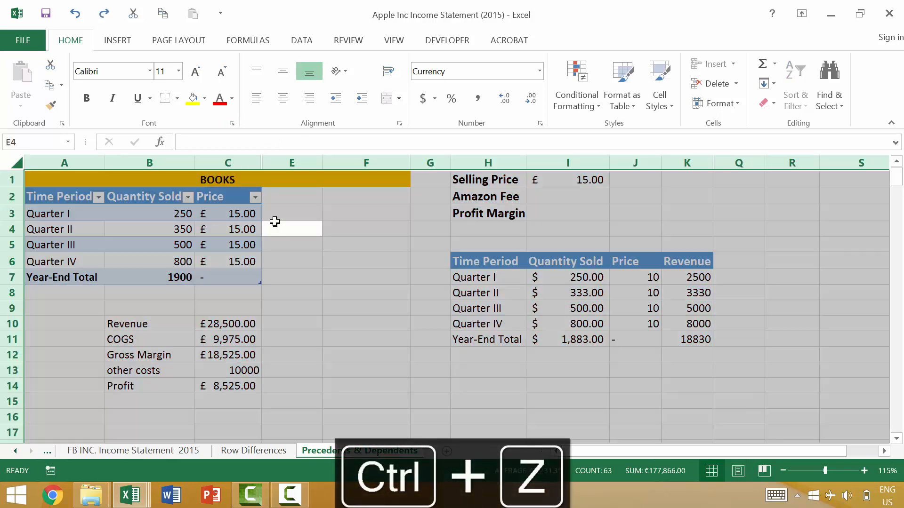
{"action": "left_click", "coordinate": [295, 208]}
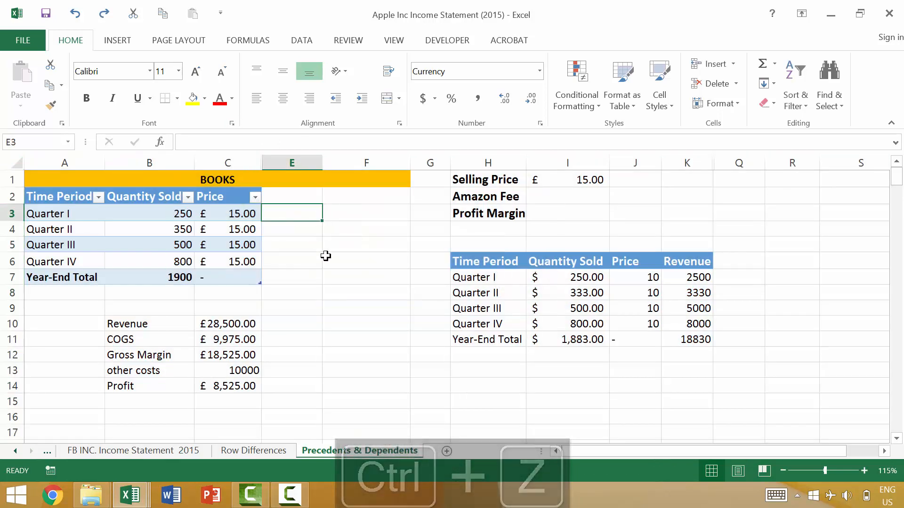
Select only the sheet's visible cells, colour their text red, unhide column D to compare, and undo these changes.
{"action": "key", "text": "alt+semicolon"}
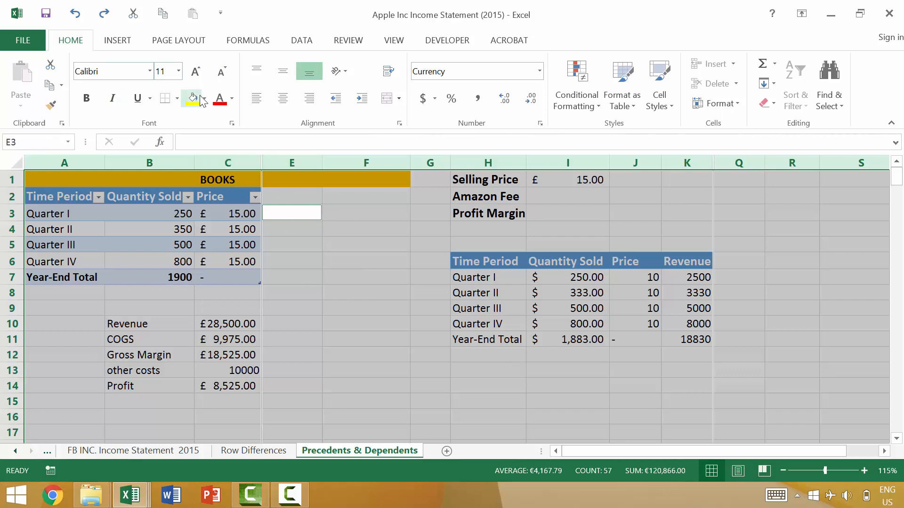
{"action": "left_click", "coordinate": [220, 98]}
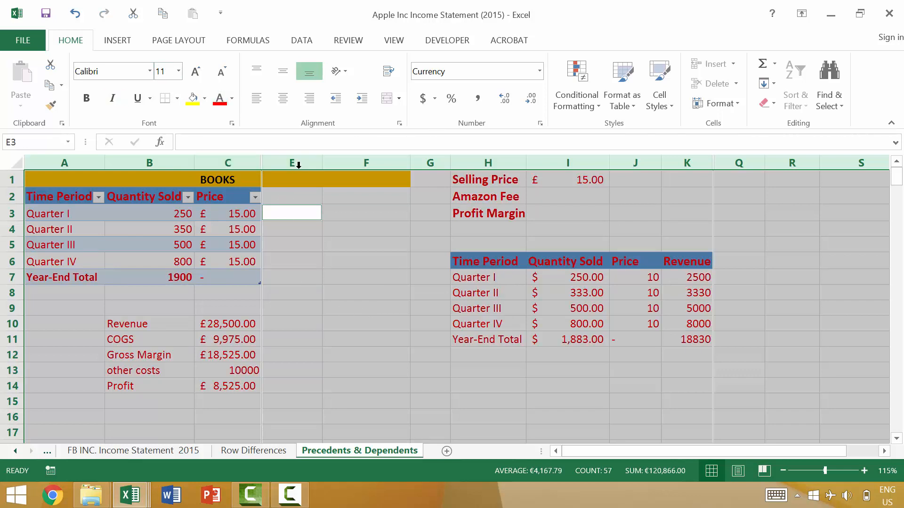
{"action": "double_click", "coordinate": [264, 157]}
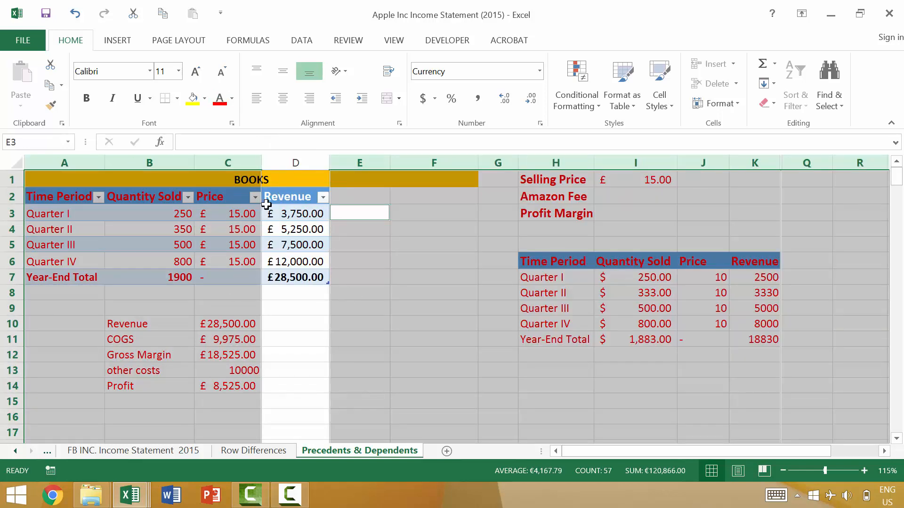
{"action": "key", "text": "ctrl+z"}
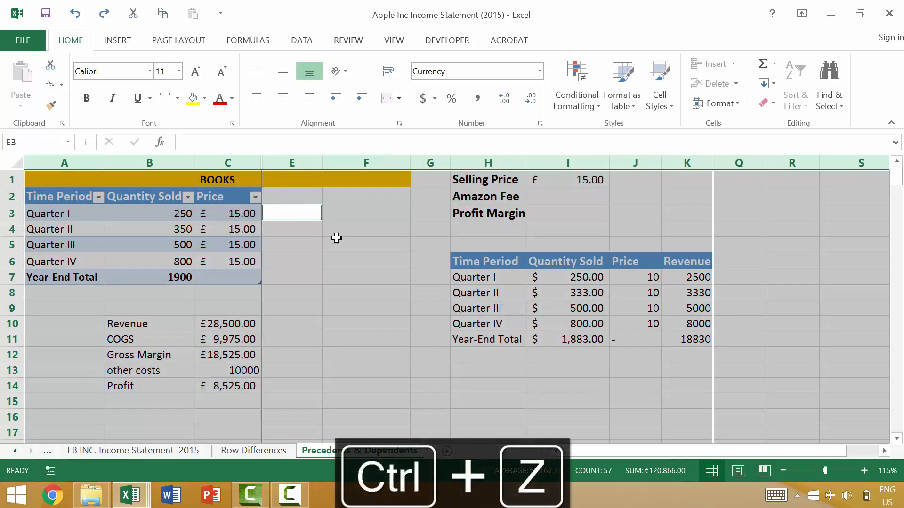
Select only the visible cells of the sheet again, starting from F5, and clear the selection.
{"action": "left_click", "coordinate": [336, 241]}
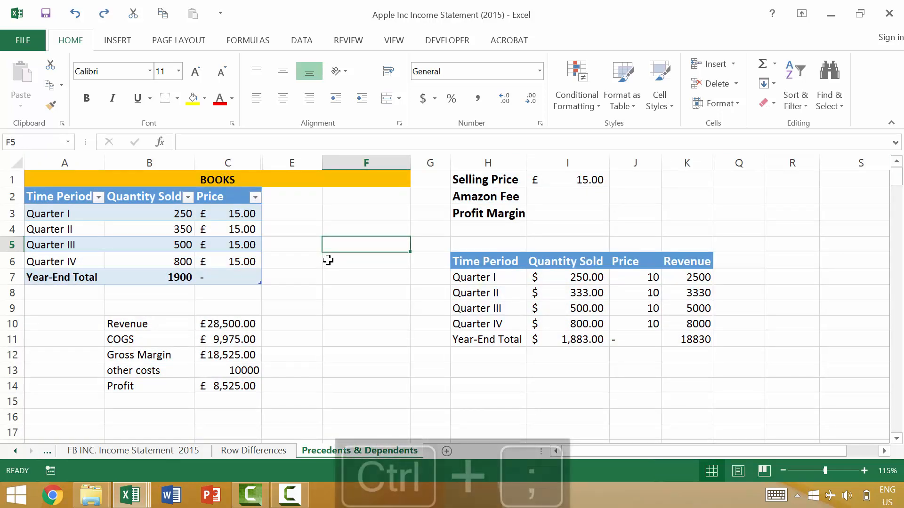
{"action": "key", "text": "ctrl+semicolon"}
{"action": "key", "text": "Escape"}
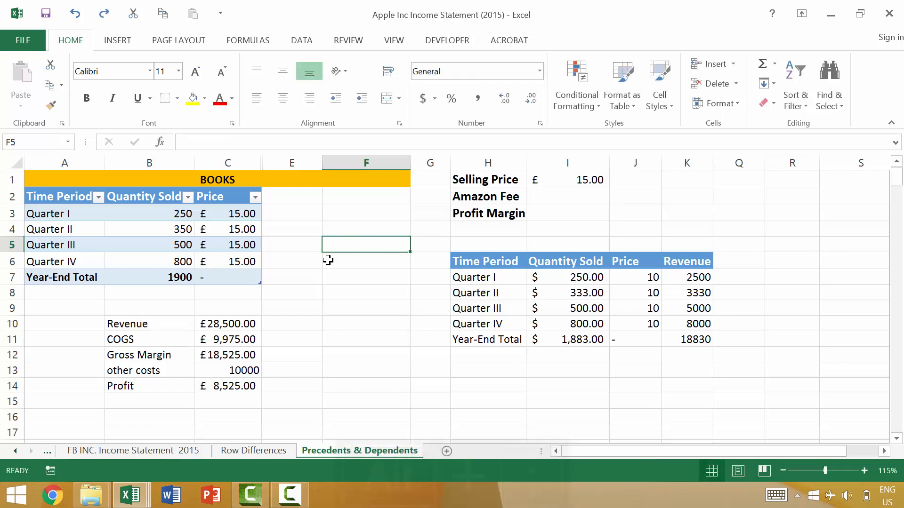
{"action": "key", "text": "alt+semicolon"}
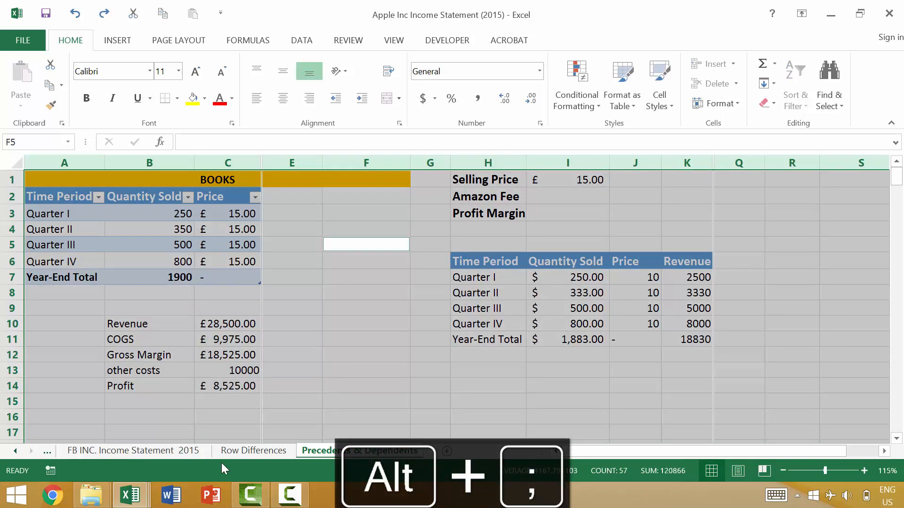
{"action": "left_click", "coordinate": [312, 391]}
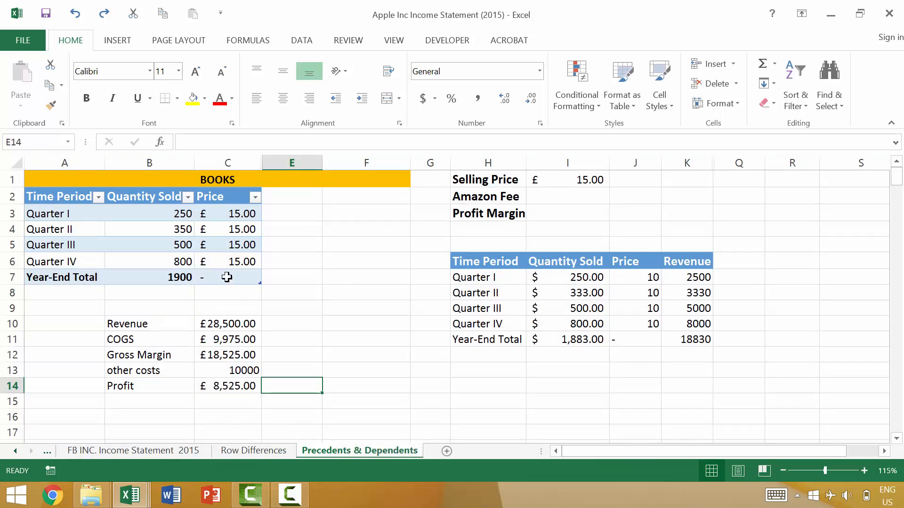
On the FB INC. Income Statement 2015 sheet, convert the range A3:F28 into a table with headers.
{"action": "left_click", "coordinate": [171, 453]}
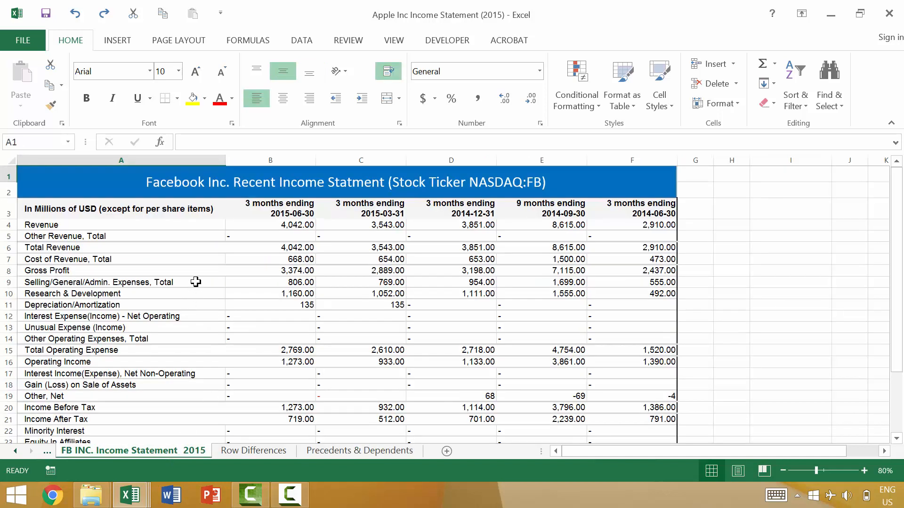
{"action": "left_click", "coordinate": [157, 208]}
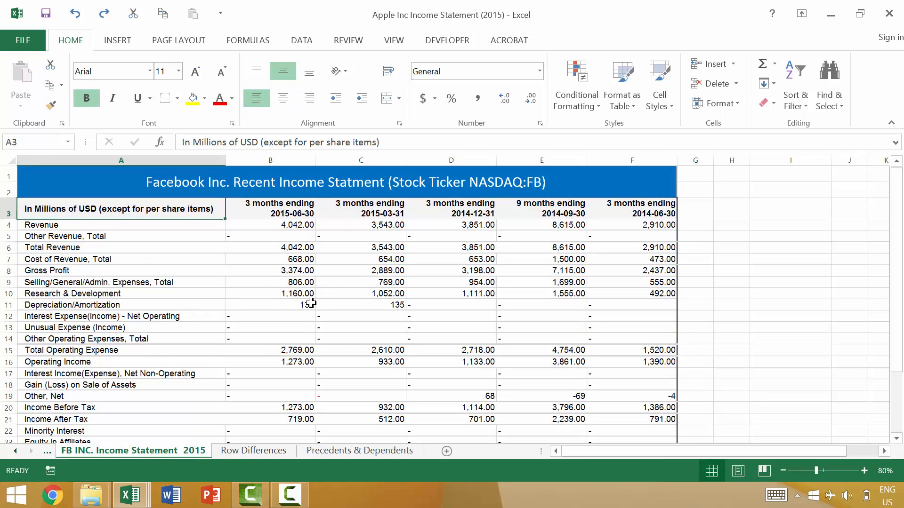
{"action": "key", "text": "ctrl+t"}
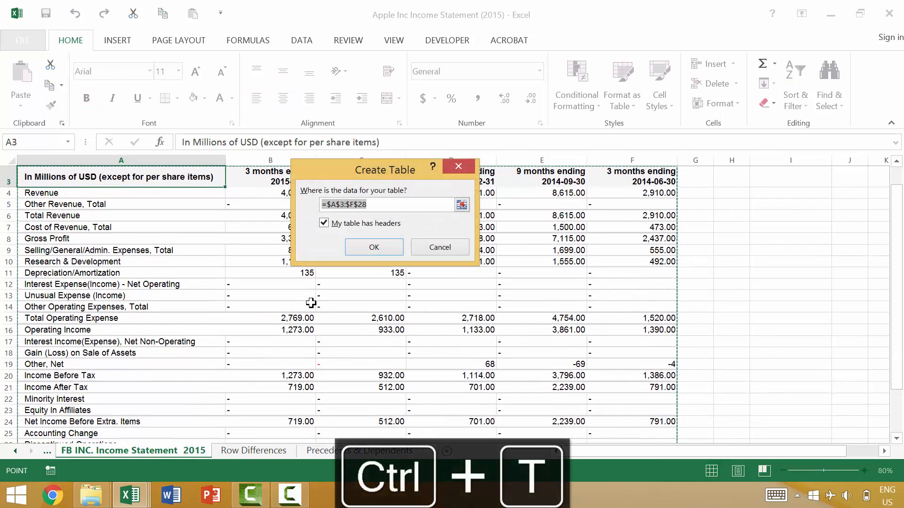
{"action": "key", "text": "Return"}
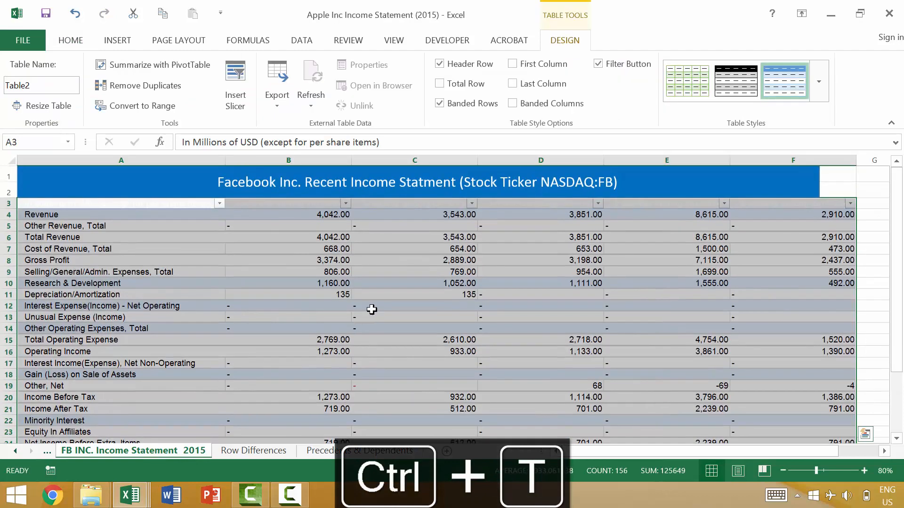
Colour the new table's text red, change it to black, and deselect the table.
{"action": "left_click", "coordinate": [71, 41]}
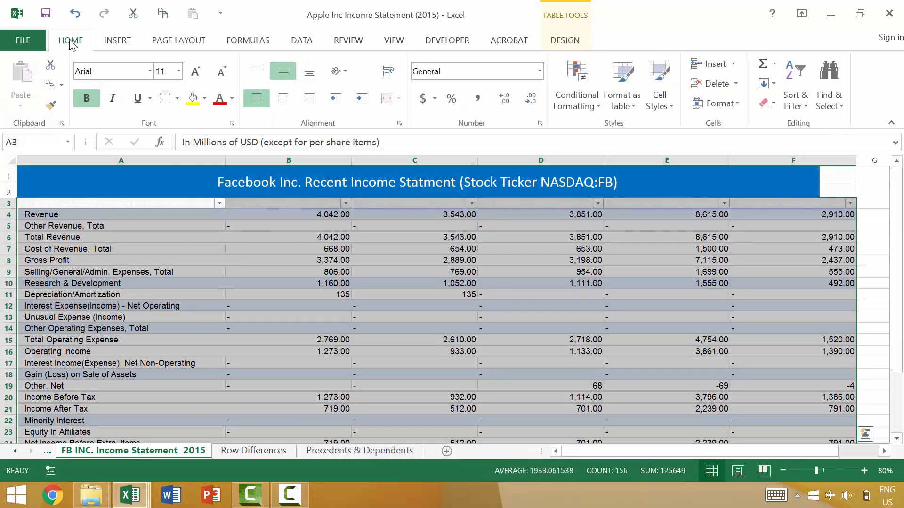
{"action": "left_click", "coordinate": [219, 98]}
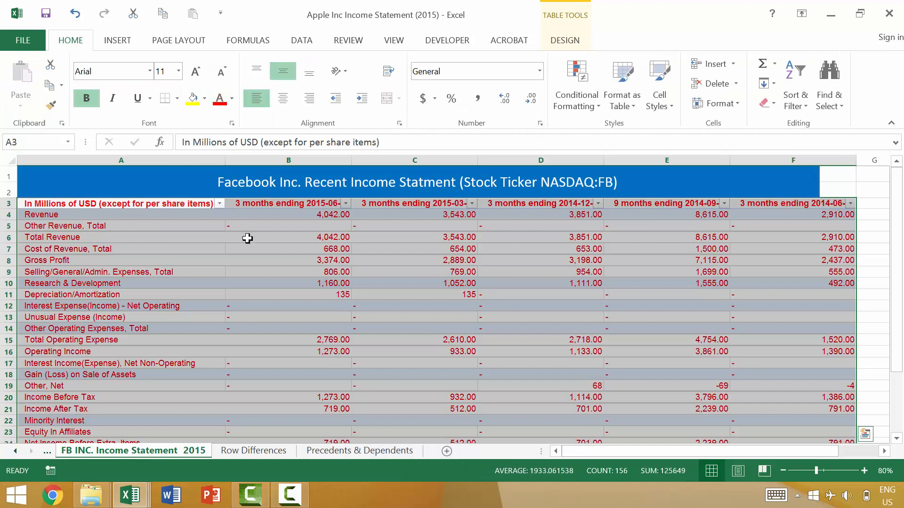
{"action": "left_click", "coordinate": [232, 98]}
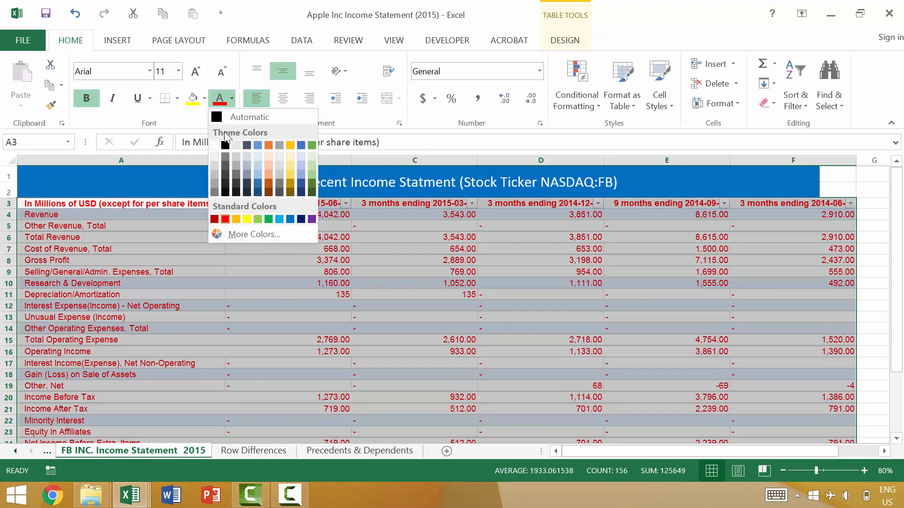
{"action": "left_click", "coordinate": [225, 145]}
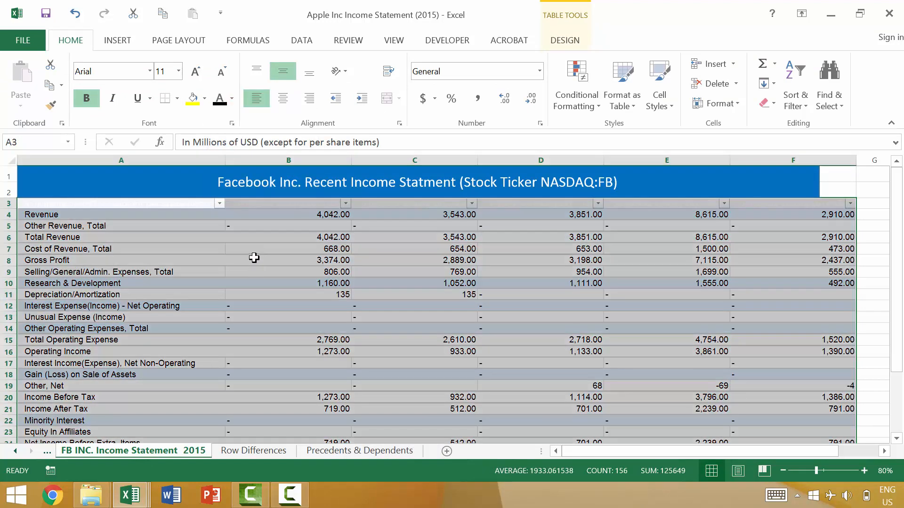
{"action": "key", "text": "Right"}
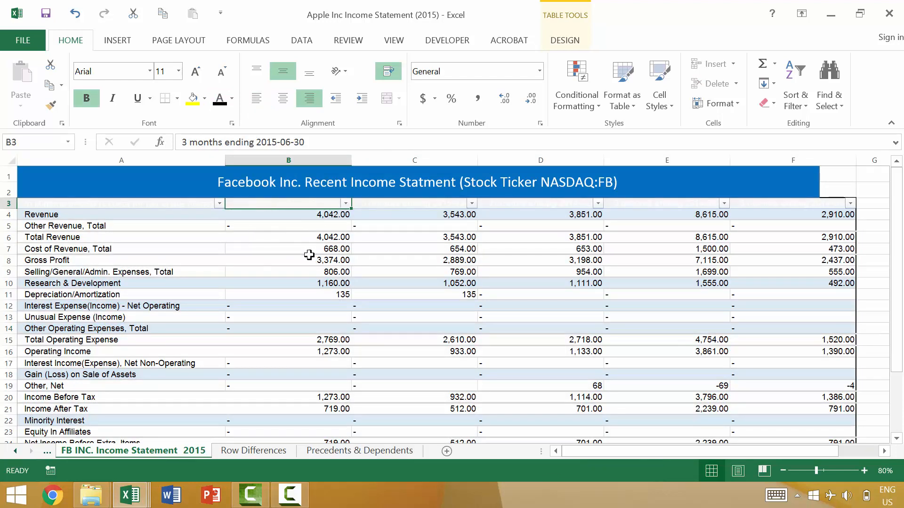
Select the Cost of Revenue, Total row within the table, and extend the selection to the whole worksheet row 7.
{"action": "left_click_drag", "start_coordinate": [308, 256], "coordinate": [312, 248]}
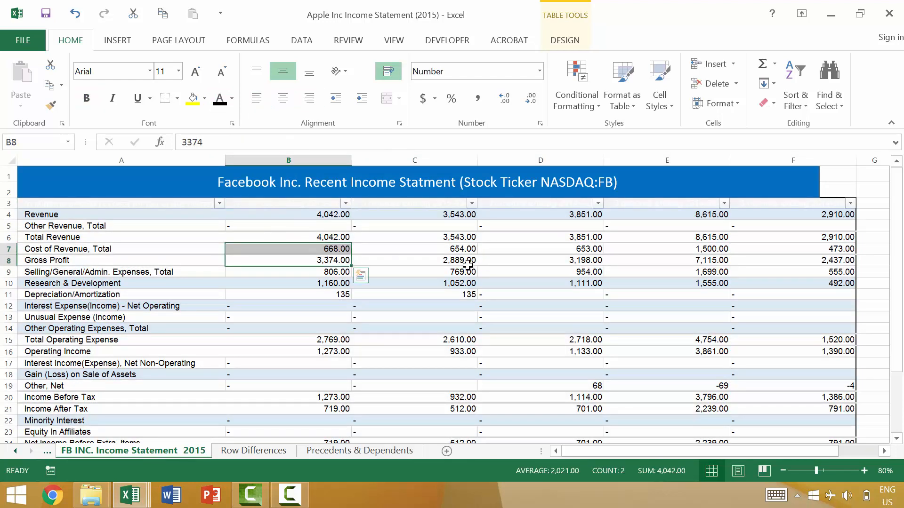
{"action": "key", "text": "Up"}
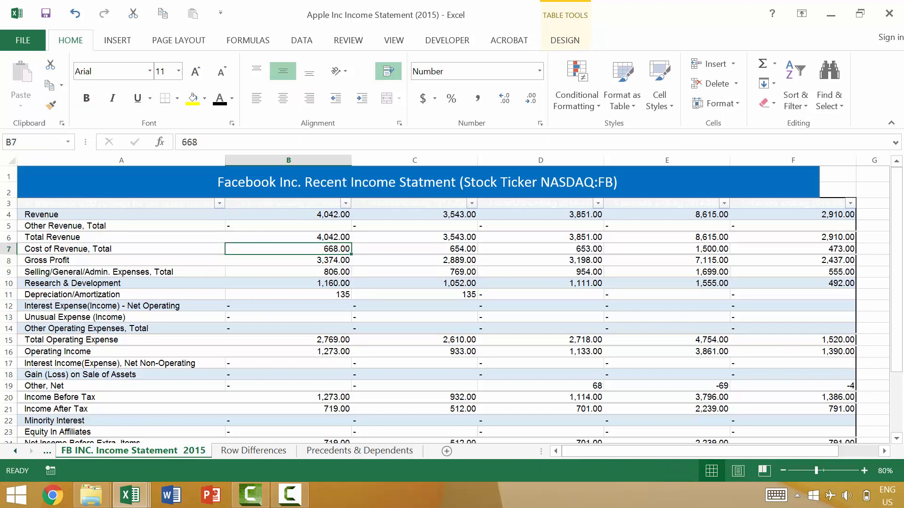
{"action": "key", "text": "shift+space"}
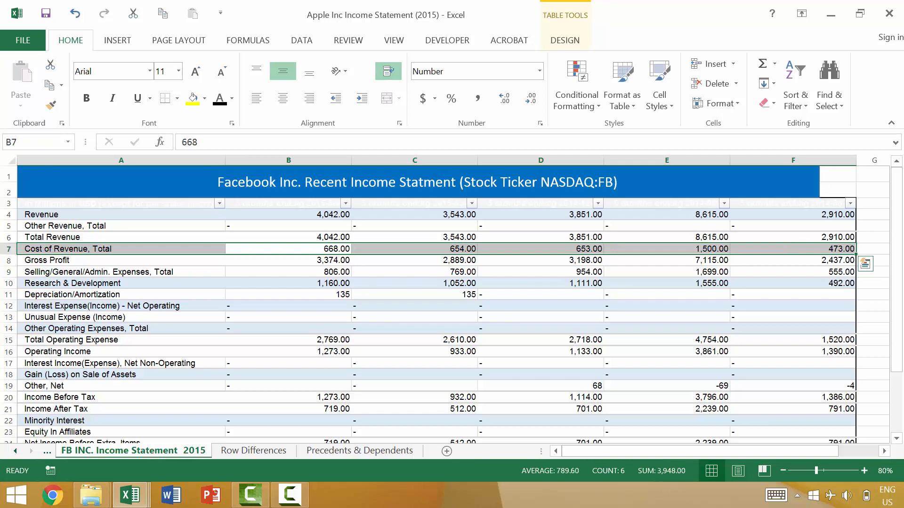
{"action": "scroll", "coordinate": [824, 268], "scroll_direction": "down", "scroll_amount": 2}
{"action": "key", "text": "shift+space"}
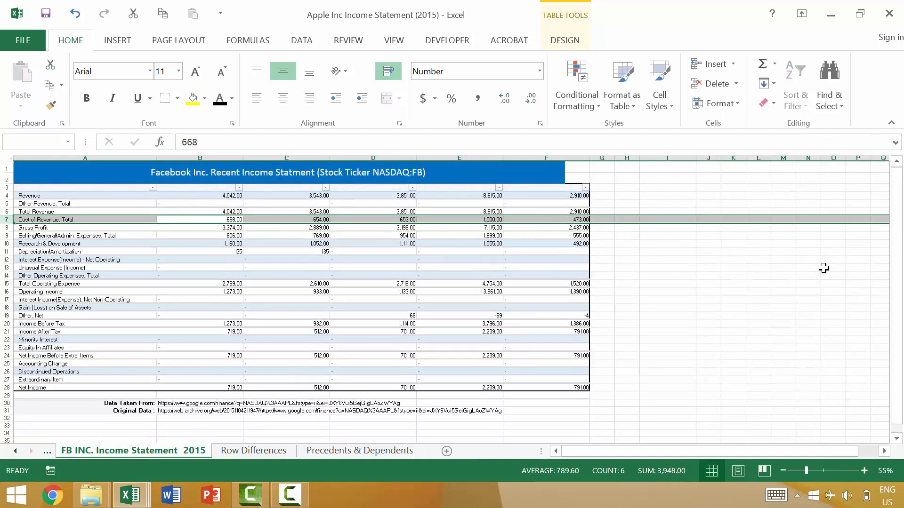
From B14, select the table column's data, extend it to include the header, and extend it to the whole worksheet column B.
{"action": "left_click", "coordinate": [187, 277]}
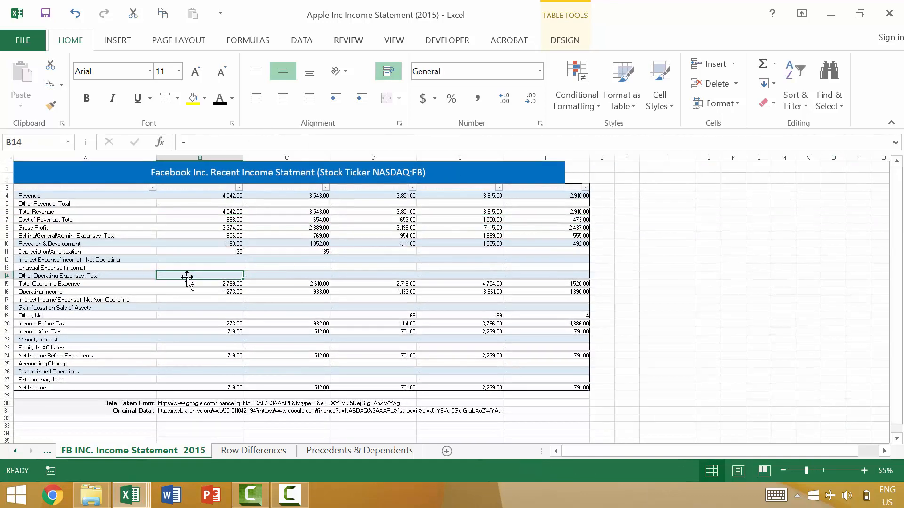
{"action": "key", "text": "ctrl+space"}
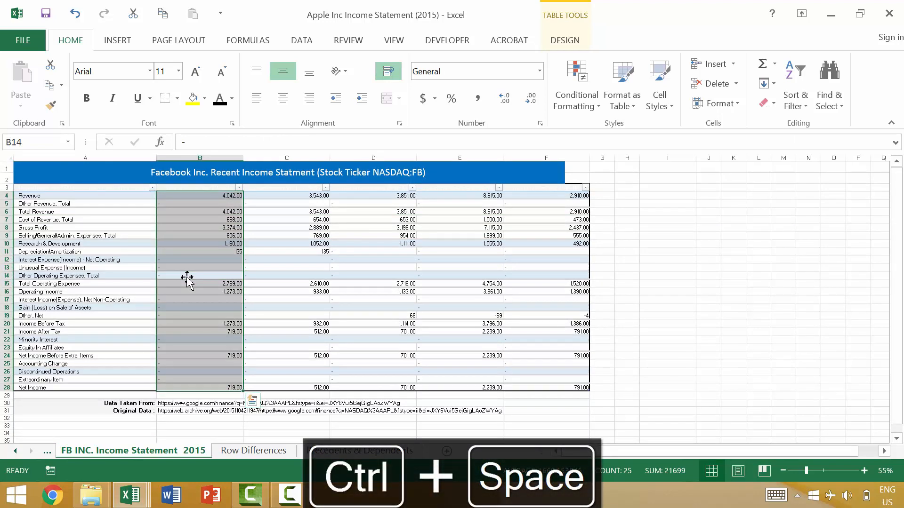
{"action": "key", "text": "ctrl+space"}
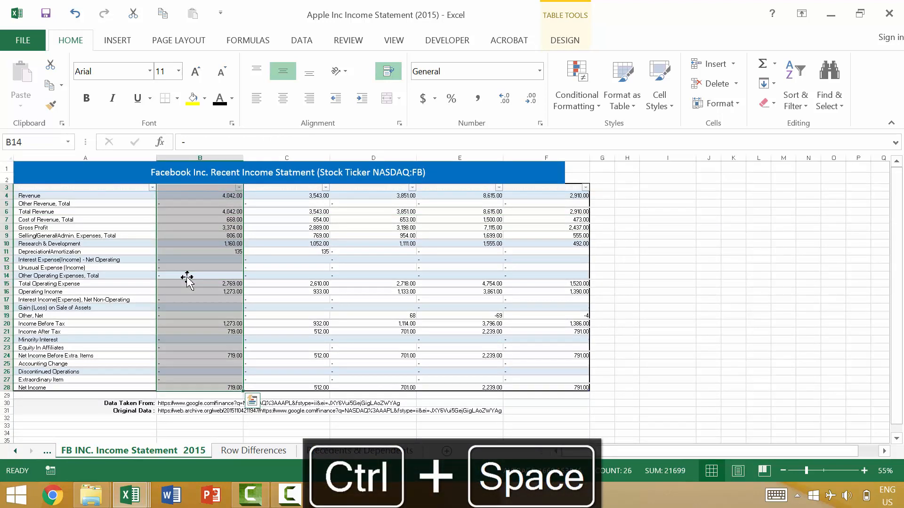
{"action": "key", "text": "ctrl+space"}
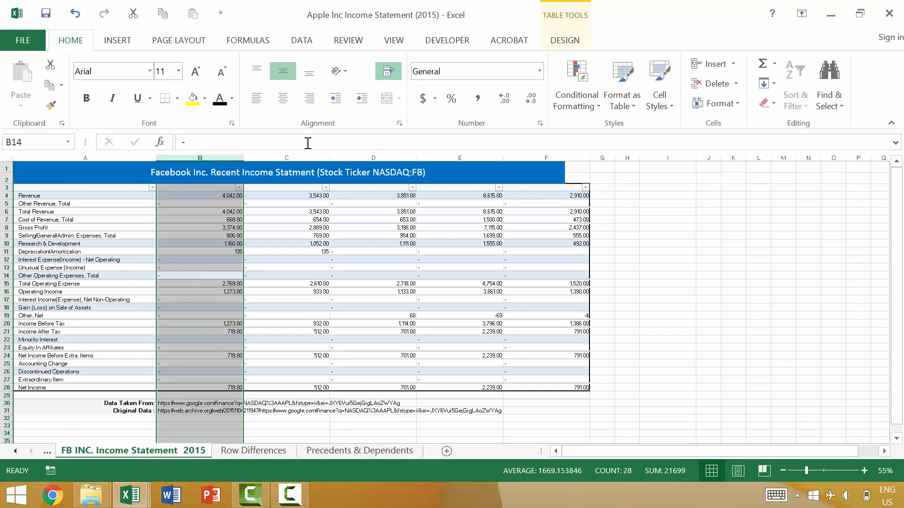
From C21, select all of the table's data, extend the selection to include the headers, and extend it to the whole worksheet.
{"action": "left_click", "coordinate": [295, 332]}
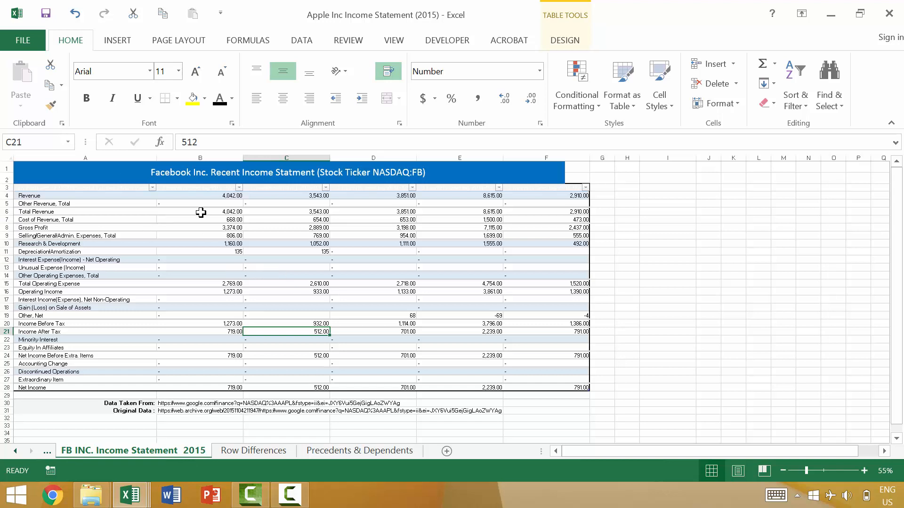
{"action": "key", "text": "ctrl+a"}
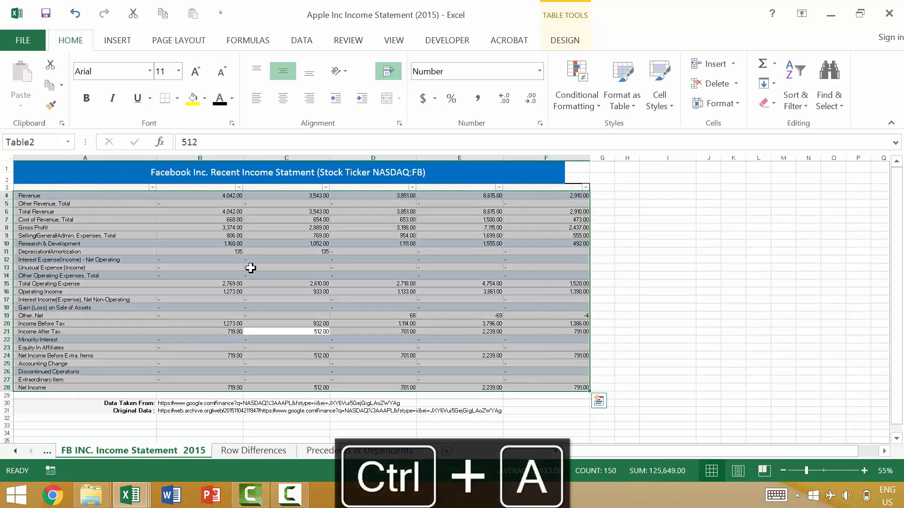
{"action": "key", "text": "ctrl+a"}
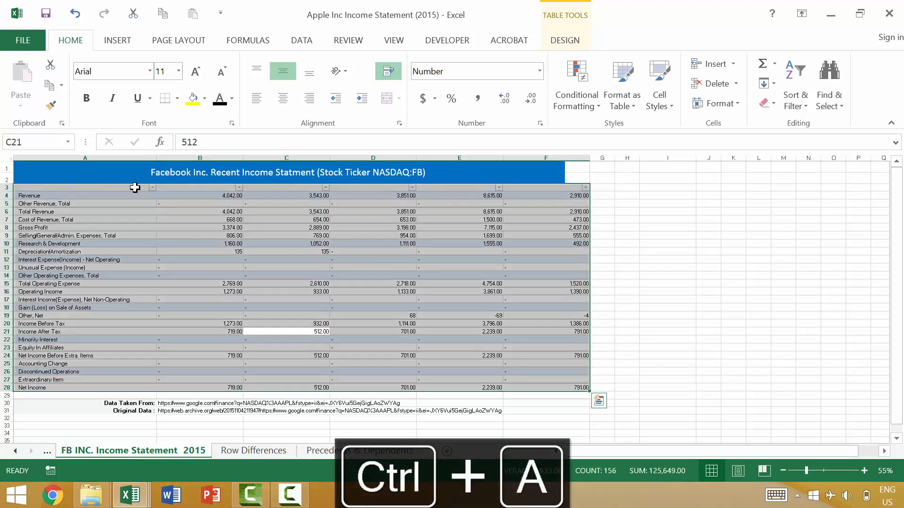
{"action": "key", "text": "ctrl+a"}
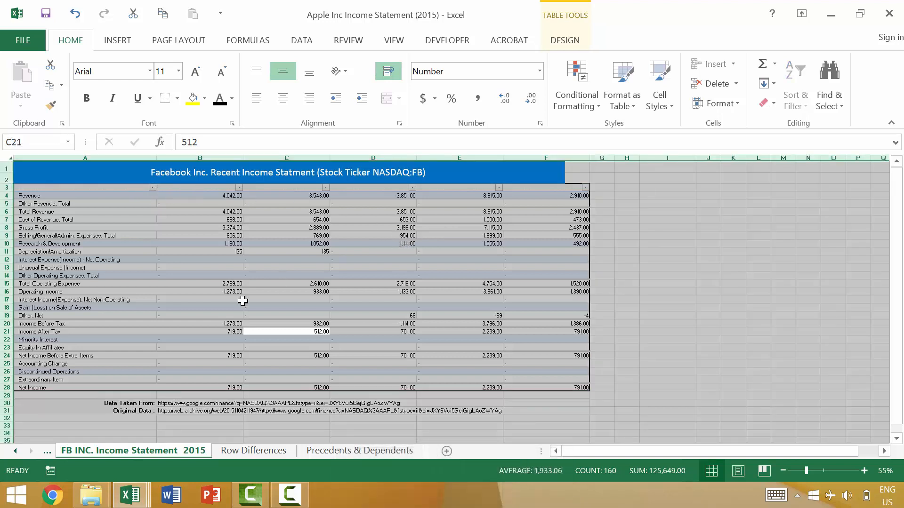
On the AAPL INC. Income Statement 2015 sheet, select the data range around B10 and extend the selection to the whole worksheet.
{"action": "left_click", "coordinate": [14, 451]}
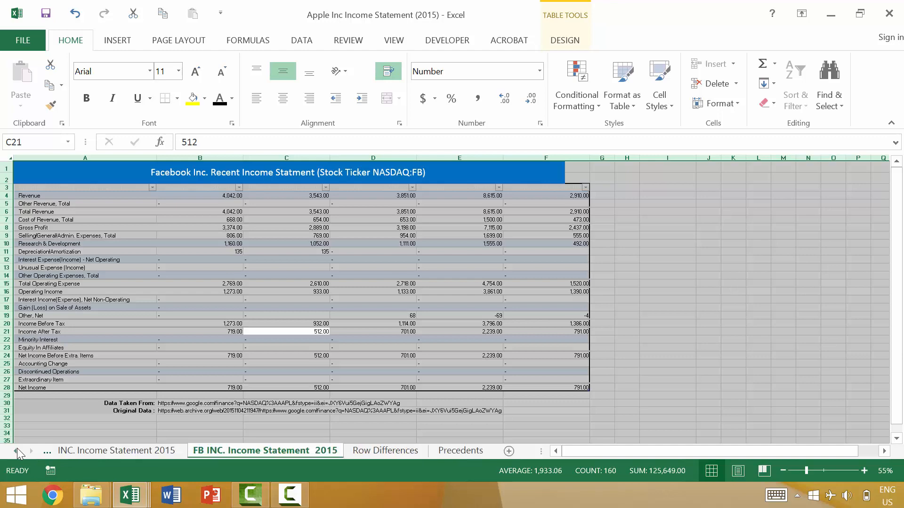
{"action": "left_click", "coordinate": [125, 451]}
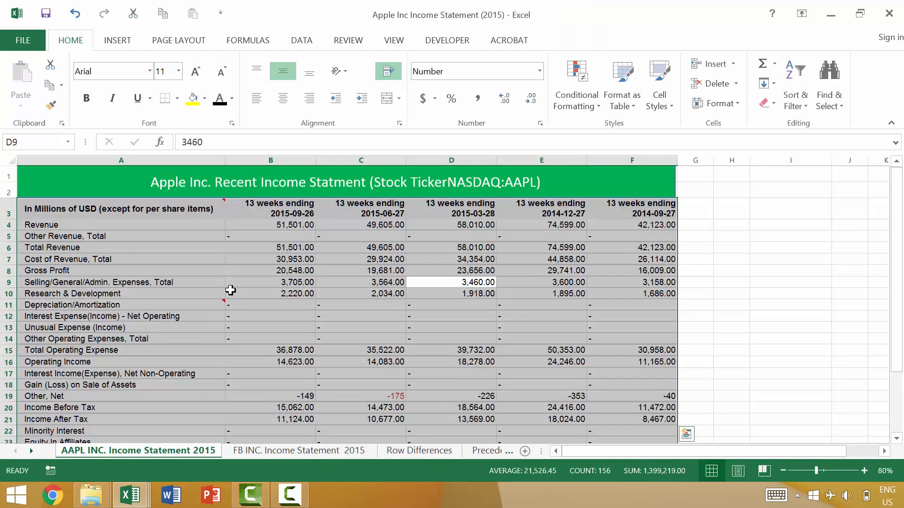
{"action": "left_click", "coordinate": [248, 293]}
{"action": "key", "text": "ctrl+a"}
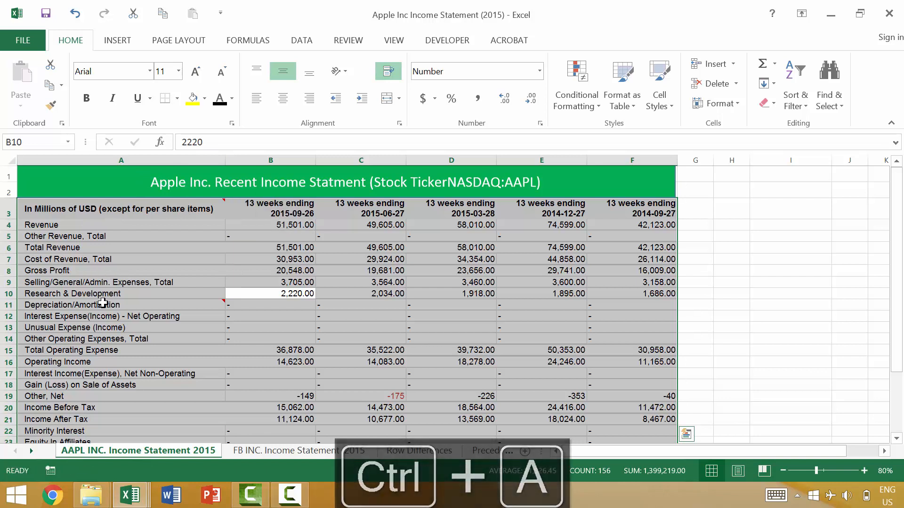
{"action": "key", "text": "ctrl+a"}
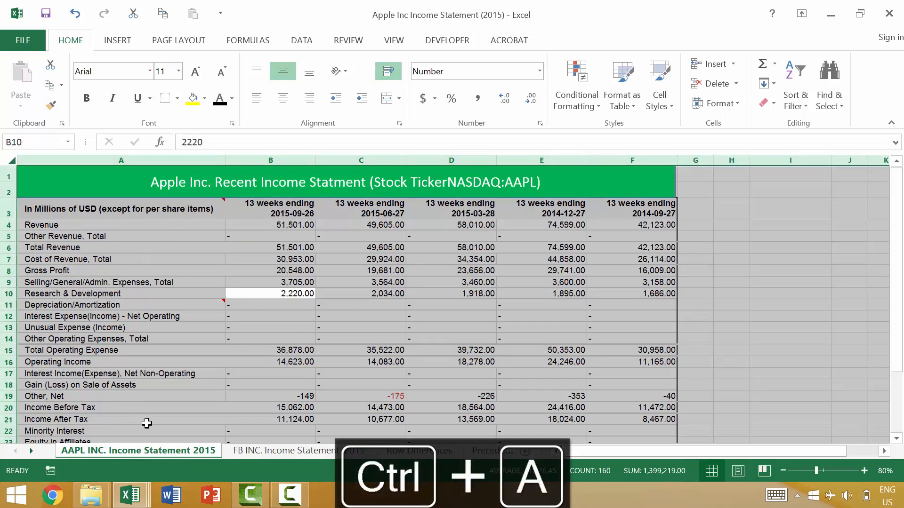
On the FB INC. Income Statement 2015 sheet, select the Other, Net table row from E19 and extend it to the whole worksheet row 19.
{"action": "left_click", "coordinate": [265, 454]}
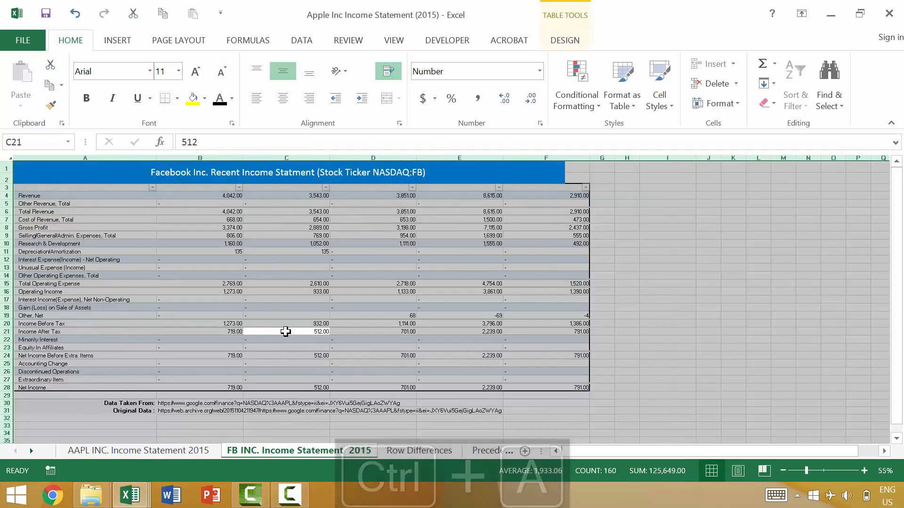
{"action": "left_click", "coordinate": [685, 281]}
{"action": "left_click", "coordinate": [465, 312]}
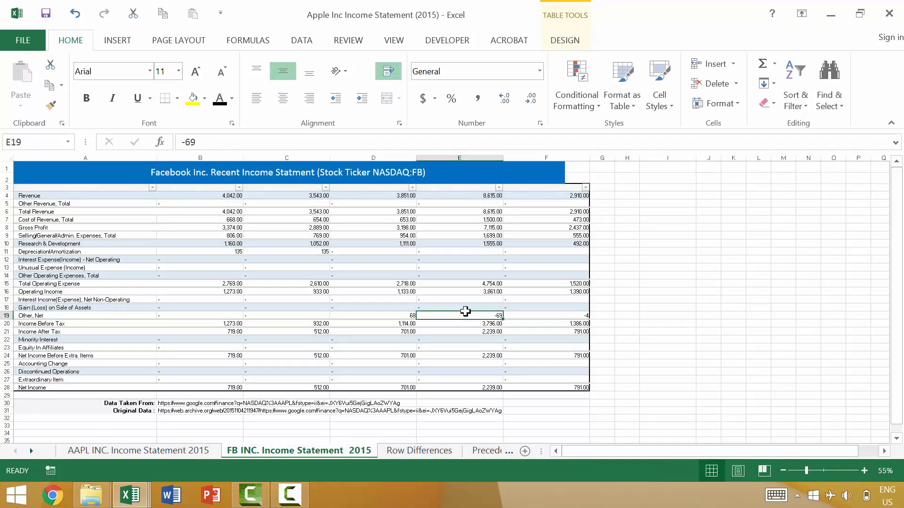
{"action": "key", "text": "shift+space"}
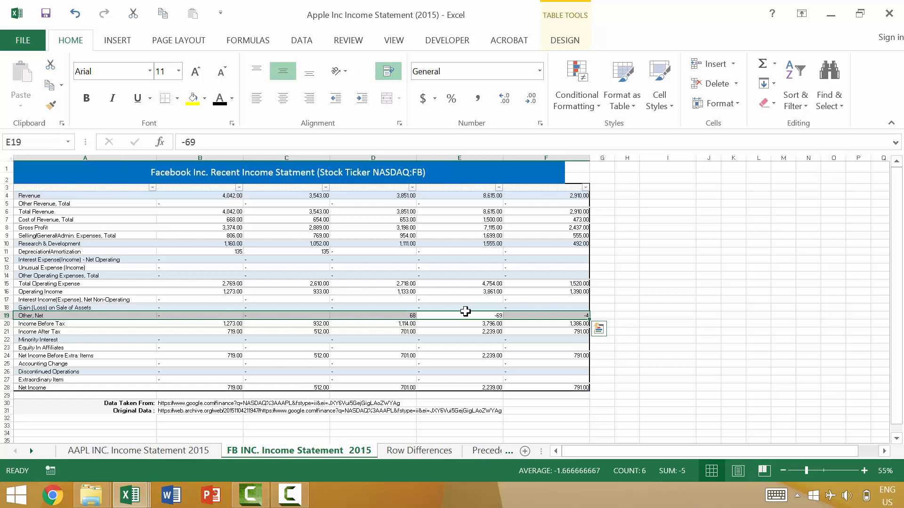
{"action": "key", "text": "shift+space"}
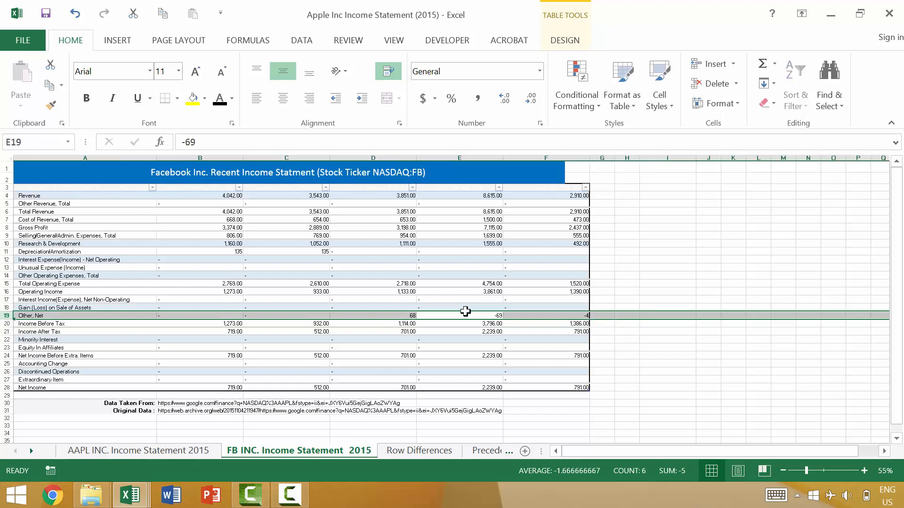
On the AAPL INC. Income Statement 2015 sheet, select the whole Operating Income row from B16.
{"action": "left_click", "coordinate": [181, 455]}
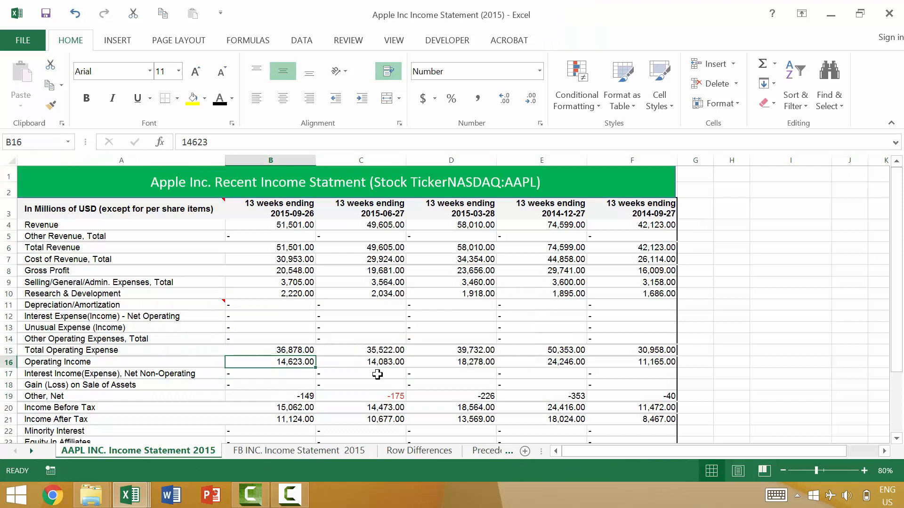
{"action": "key", "text": "shift+space"}
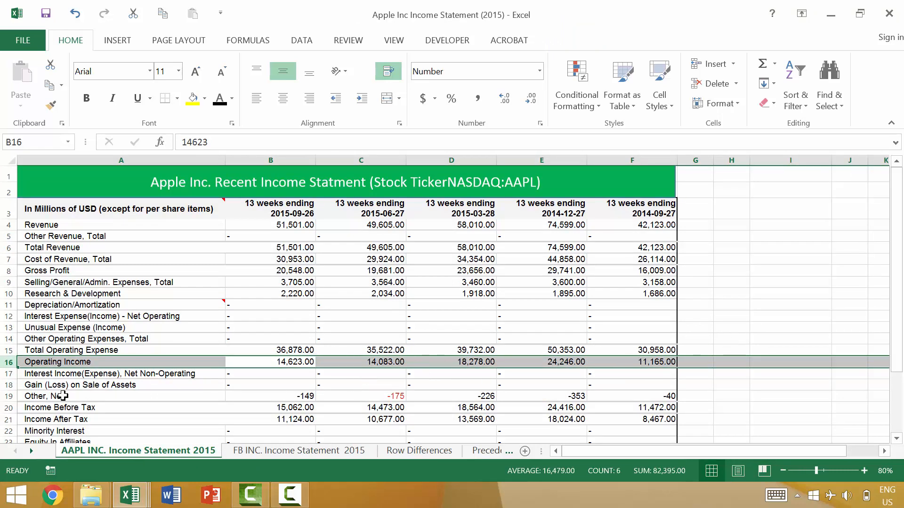
On the FB INC. Income Statement 2015 sheet, select the table column from C23 and extend the selection to the whole worksheet column C.
{"action": "left_click", "coordinate": [267, 456]}
{"action": "left_click", "coordinate": [289, 348]}
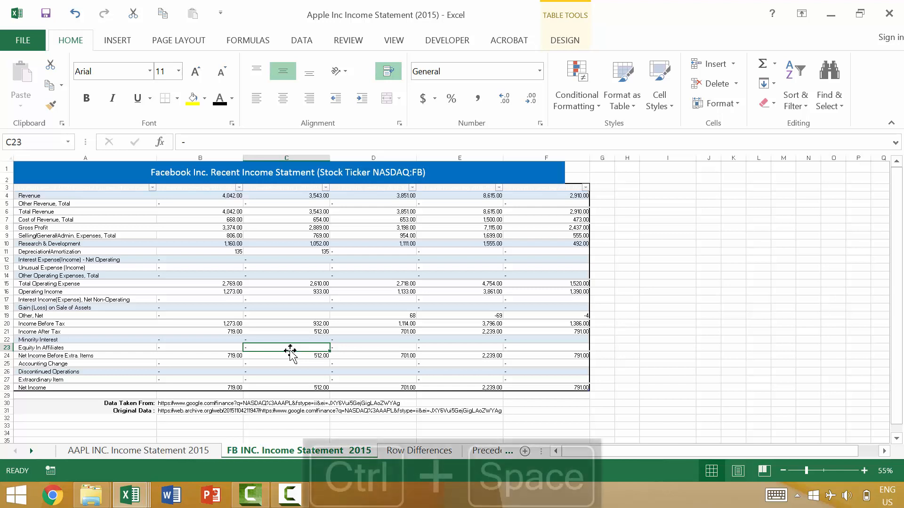
{"action": "key", "text": "ctrl+space"}
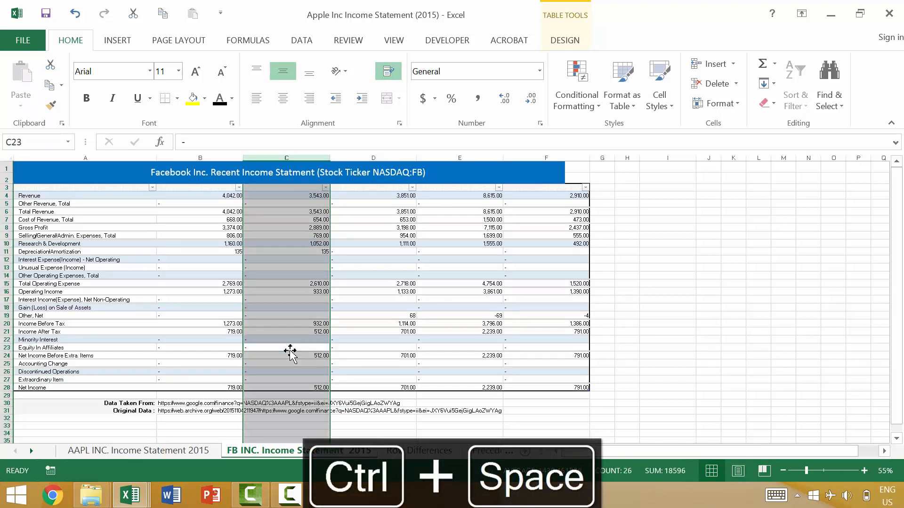
{"action": "key", "text": "ctrl+space"}
On the AAPL INC. Income Statement 2015 sheet, select the whole column C from C13, and clear the selection by moving to F12.
{"action": "left_click", "coordinate": [142, 448]}
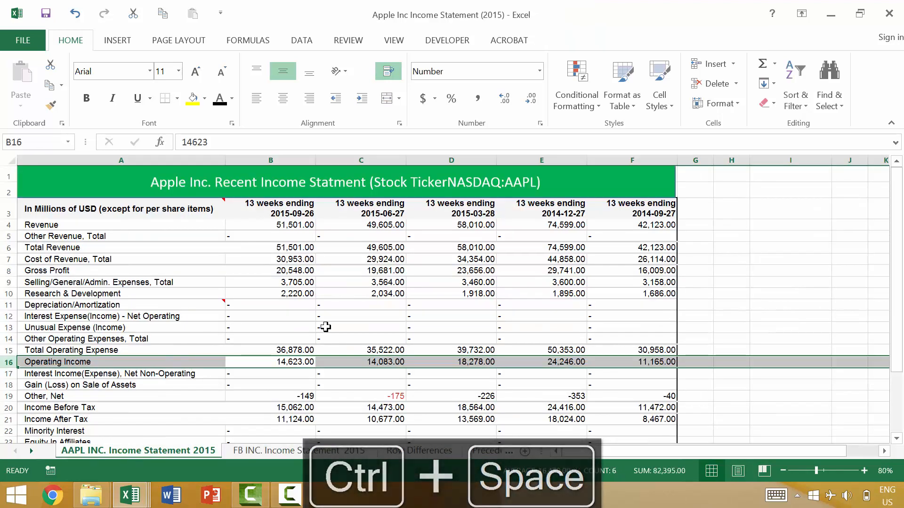
{"action": "left_click", "coordinate": [328, 327]}
{"action": "key", "text": "ctrl+space"}
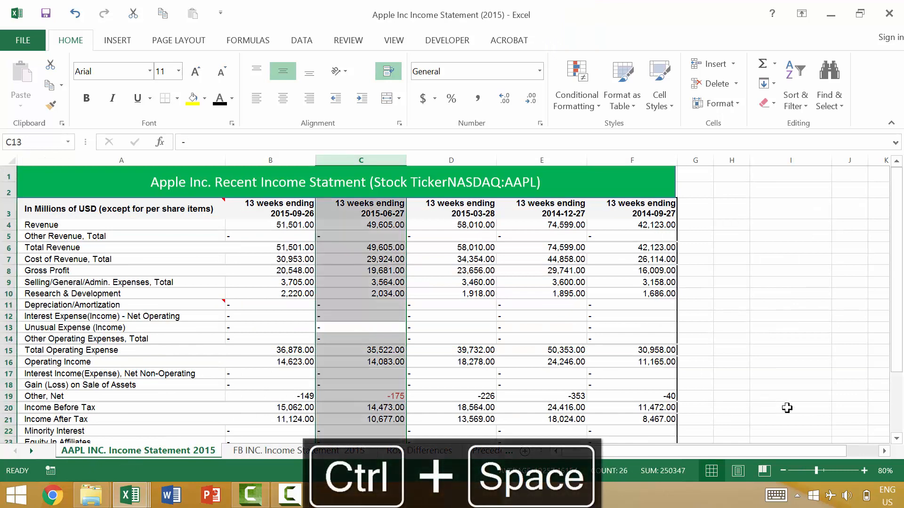
{"action": "scroll", "coordinate": [477, 293], "scroll_direction": "down", "scroll_amount": 6}
{"action": "scroll", "coordinate": [477, 294], "scroll_direction": "up", "scroll_amount": 6}
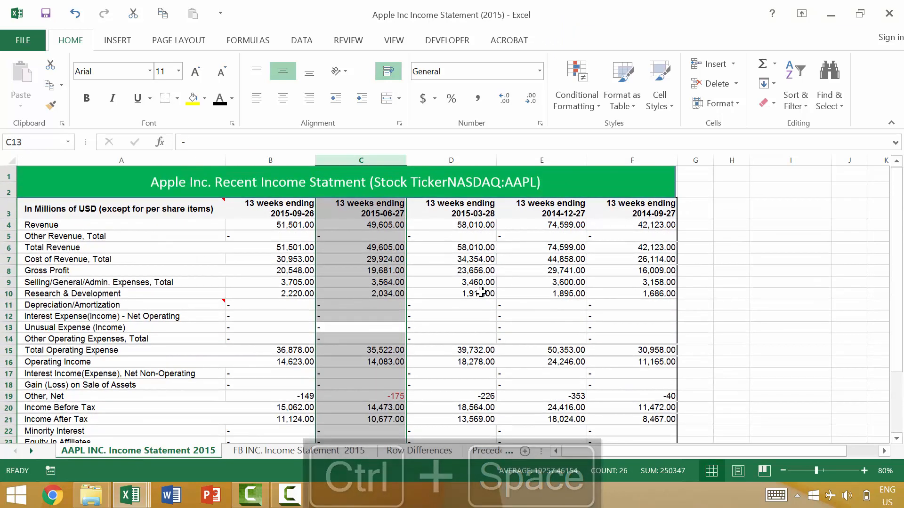
{"action": "left_click", "coordinate": [611, 317]}
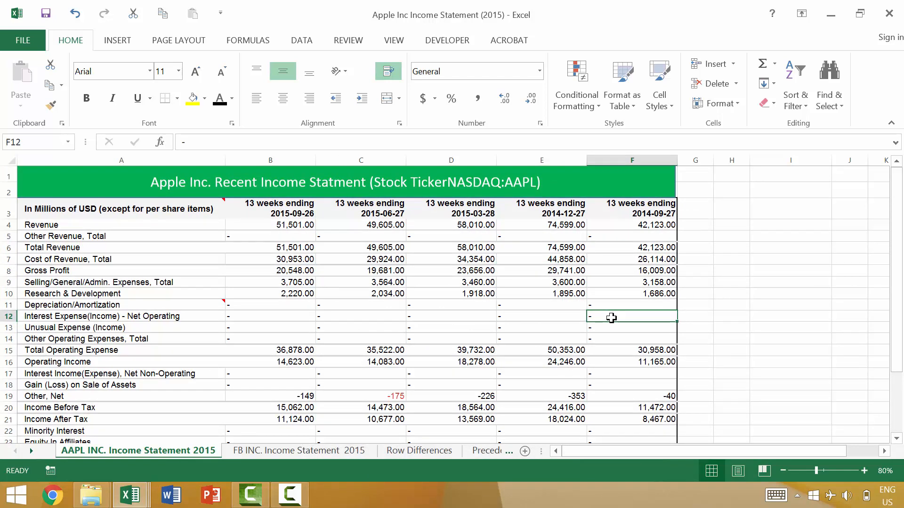